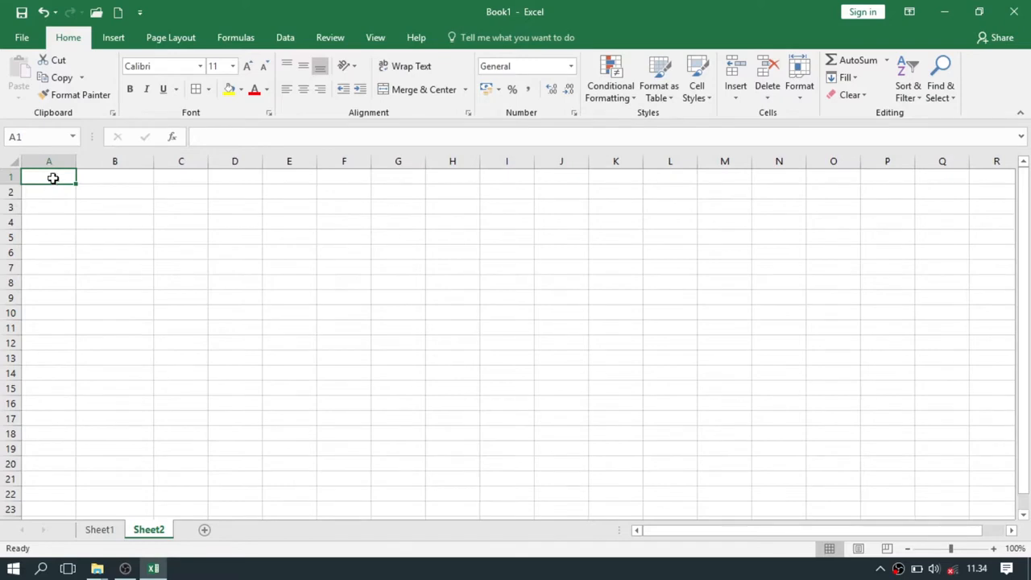
Enter the title DAFTAR NILAI in cell A1.
text(D)
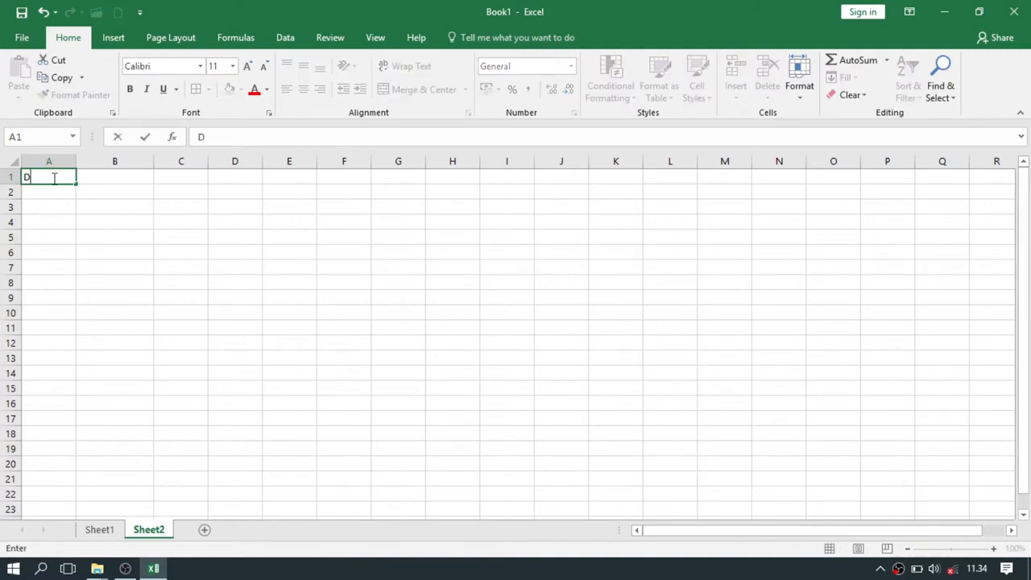
text(AFTAR N)
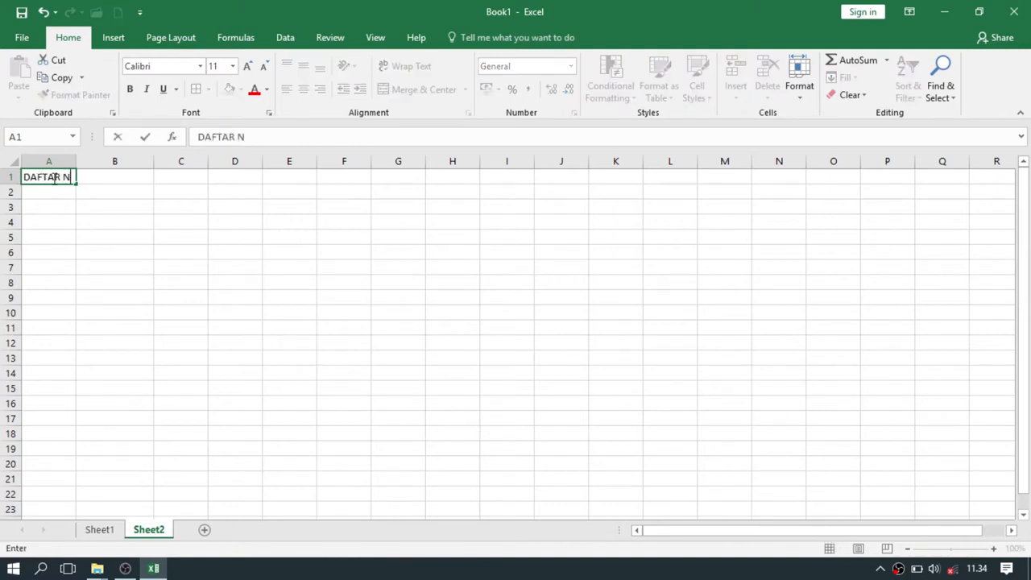
text(ILAI)
key(Return)
key(Return)
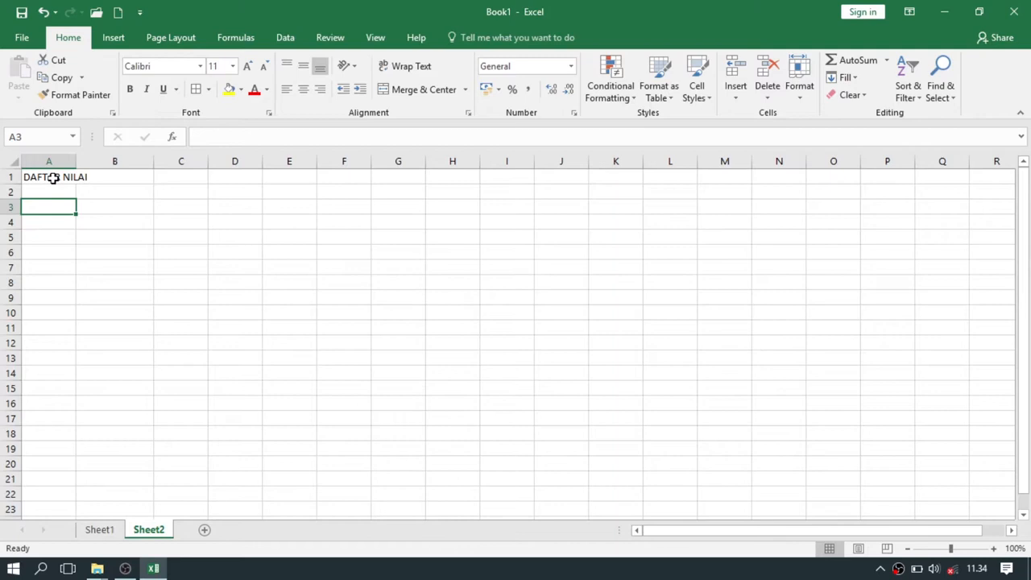
Enter the headers NO, NAMA, L/P and NILAI in cells A3 to D3.
text(NO)
key(Tab)
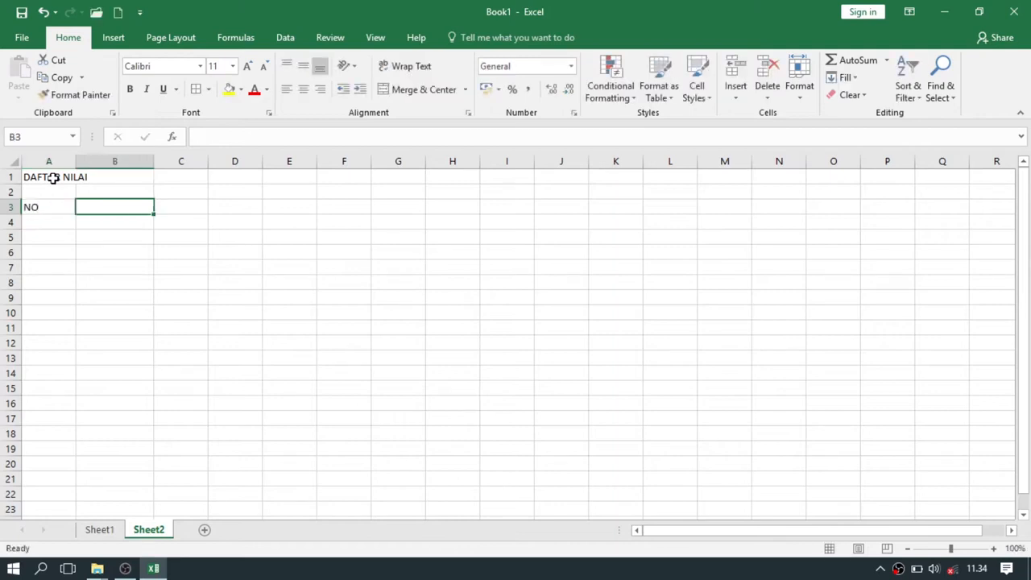
text(NAMA)
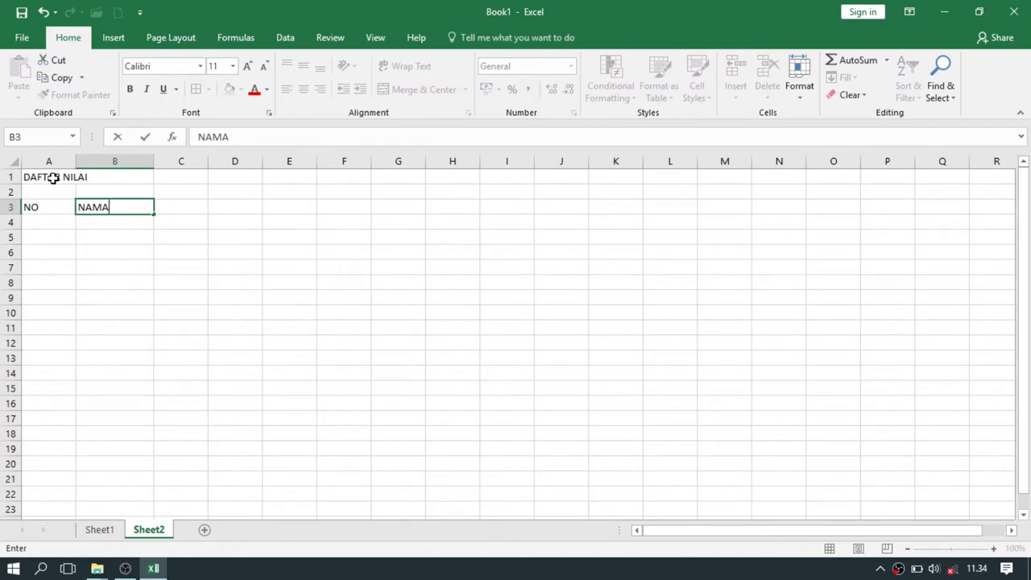
key(Tab)
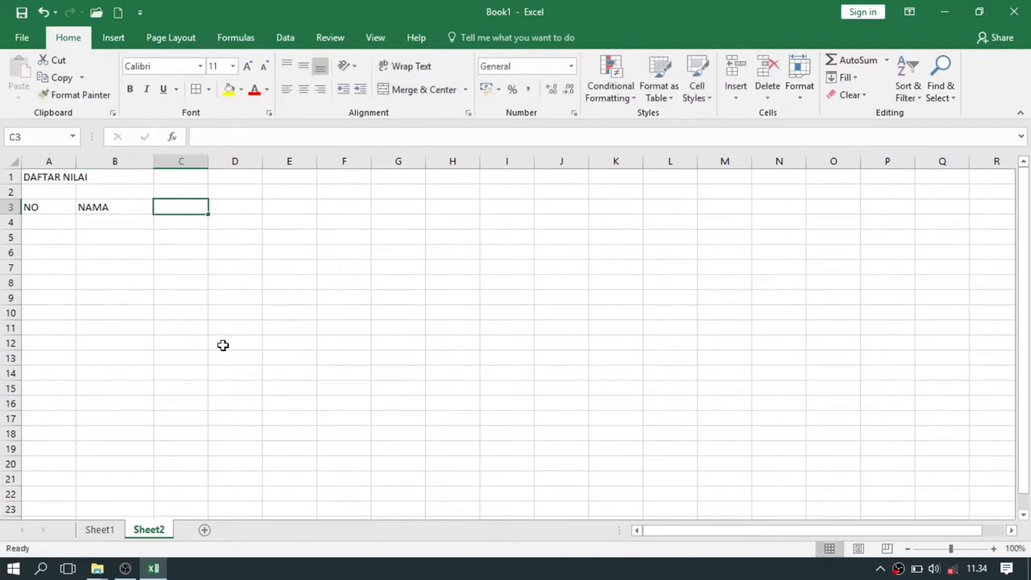
text(L/)
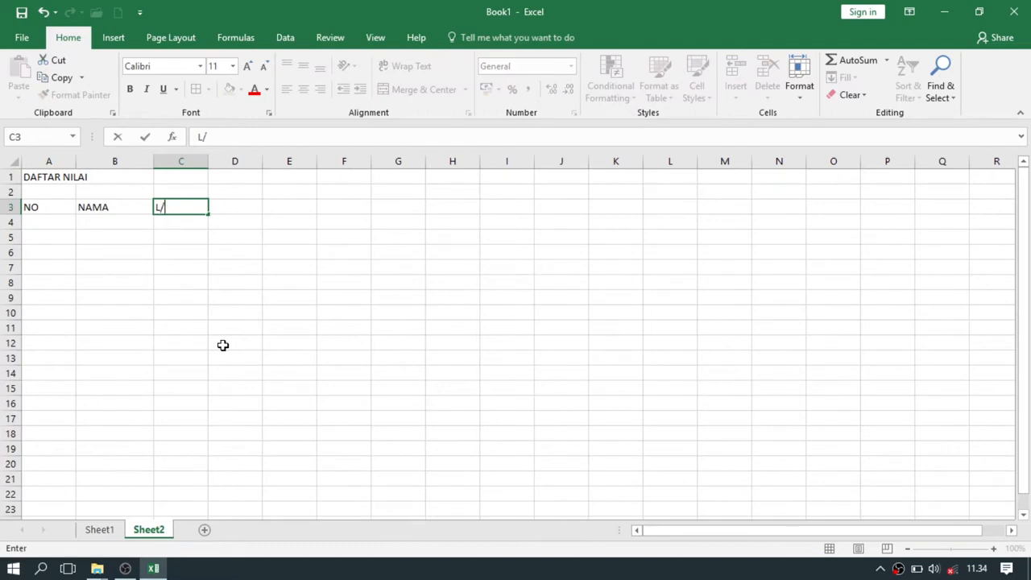
text(P)
key(Tab)
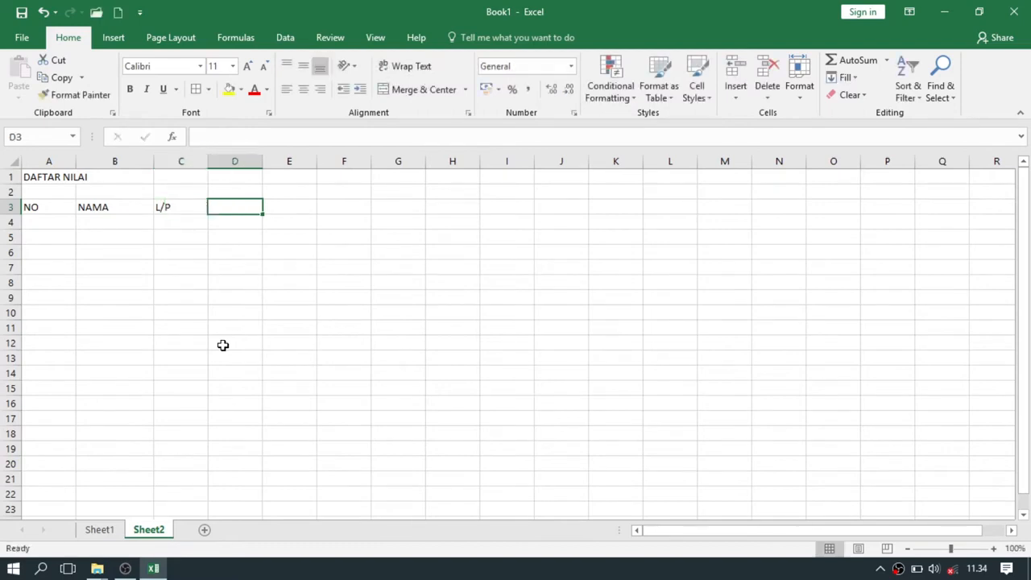
text(NILA)
key(BackSpace)
key(BackSpace)
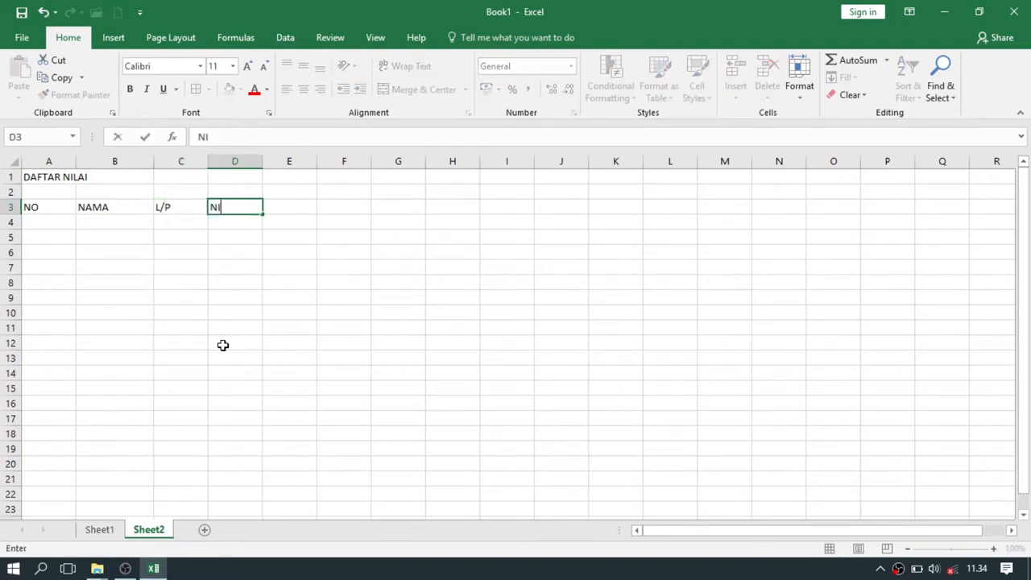
text(LAI)
key(Return)
Enter SEMSETER 1 in D4 under NILAI, with the subheaders UL, UTS and UAS in D5 to F5.
click(256, 206)
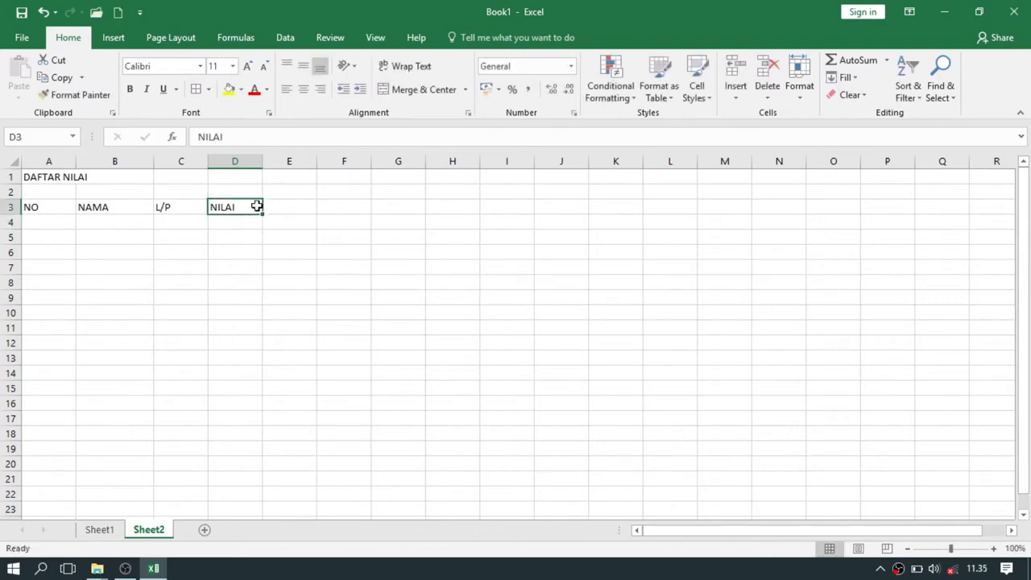
key(Return)
text(SEMSETER 1)
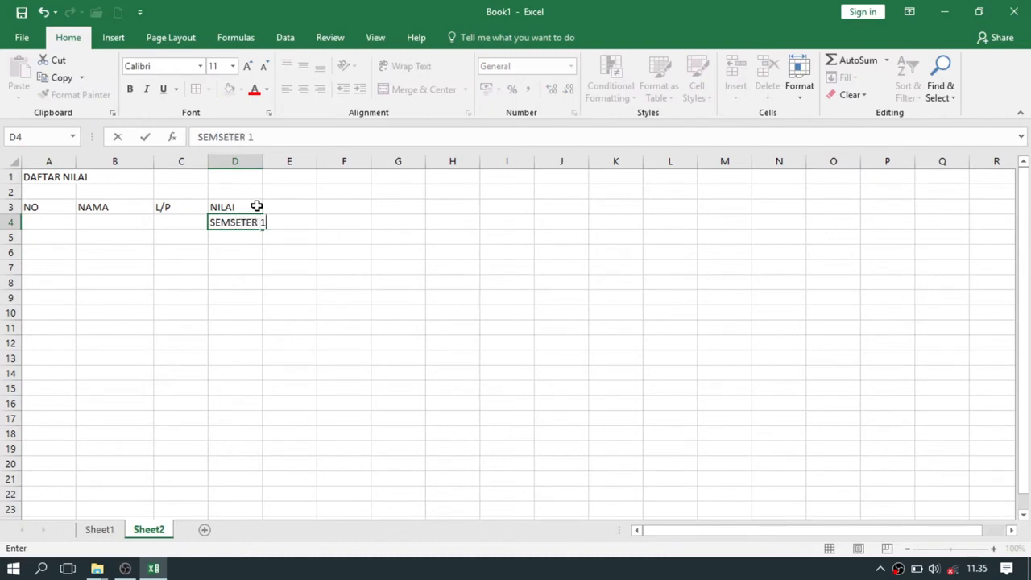
key(Return)
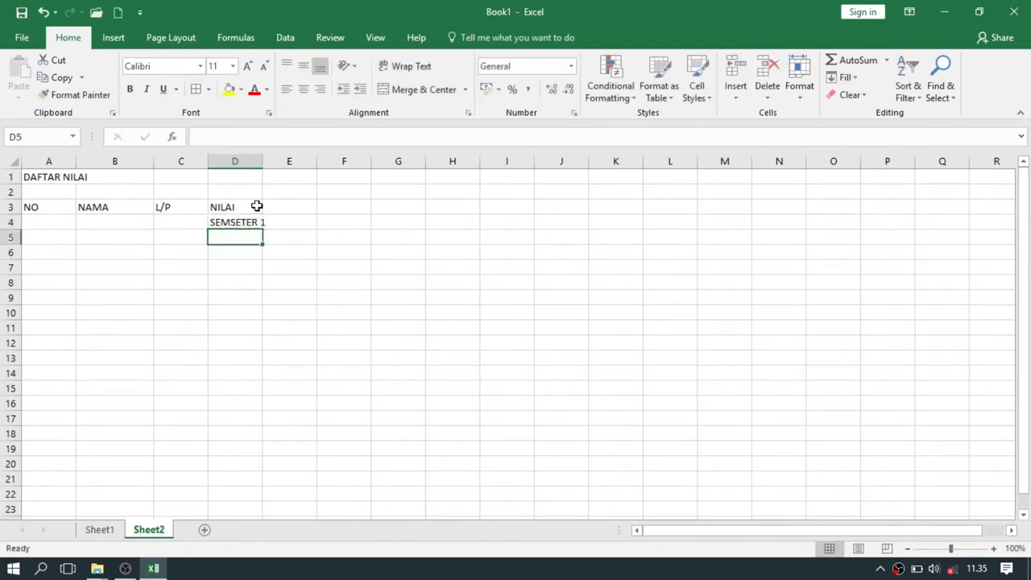
text(UL)
key(Tab)
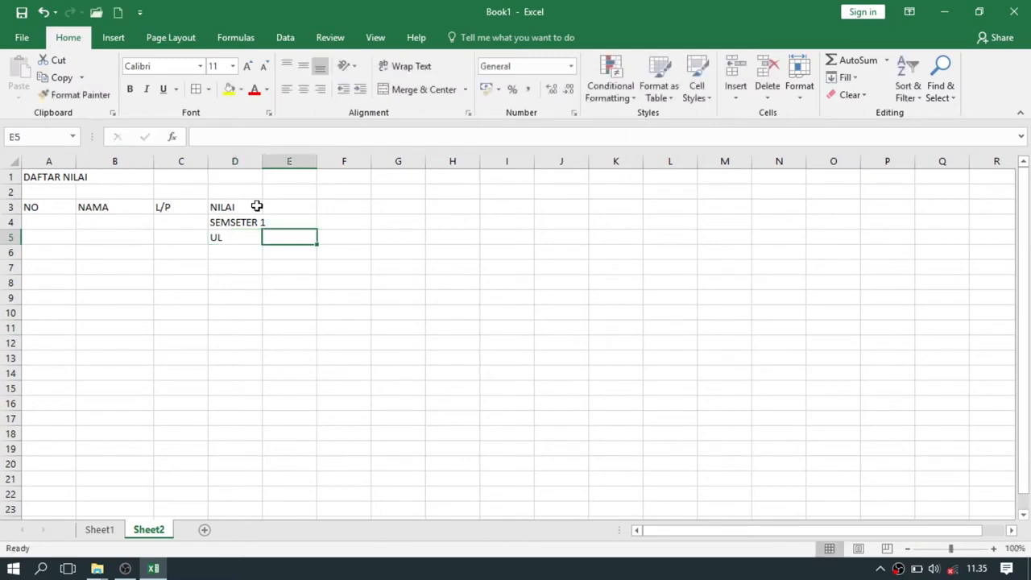
text(UTS)
key(Tab)
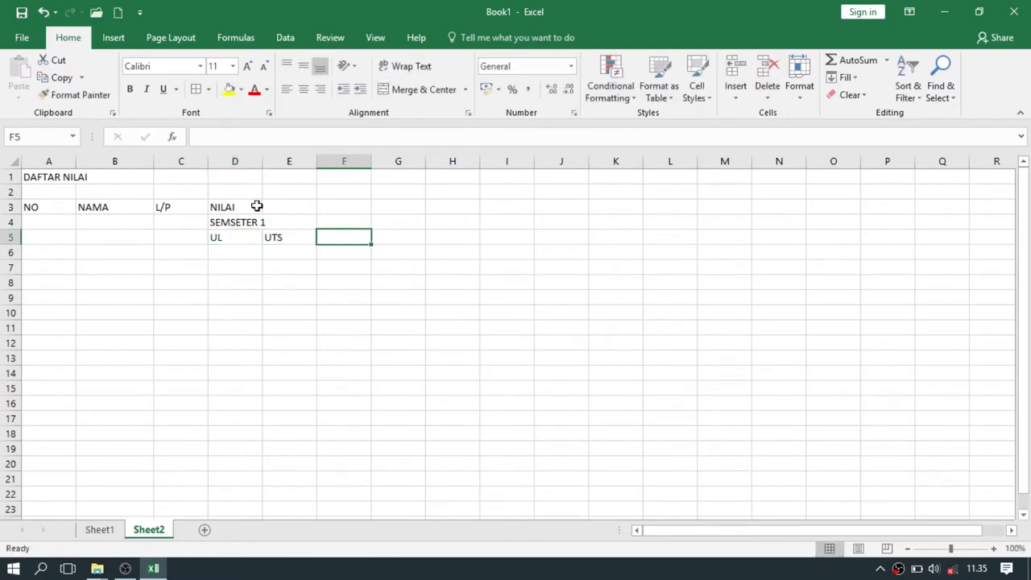
text(UAS)
key(Tab)
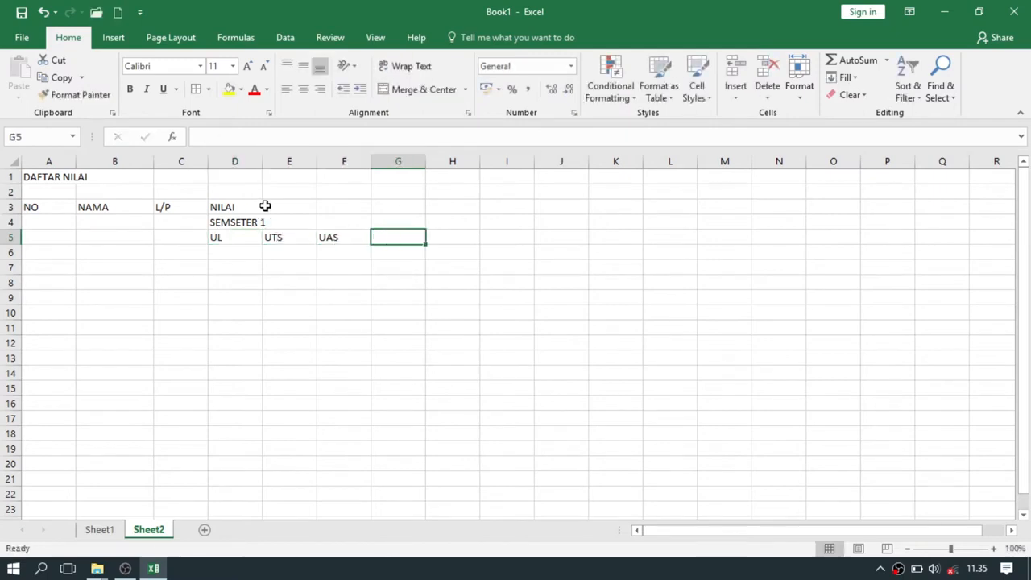
Enter SEMESTER 2 in G4, with the subheaders UL, UTS and UAS in G5 to I5.
click(395, 222)
text(S)
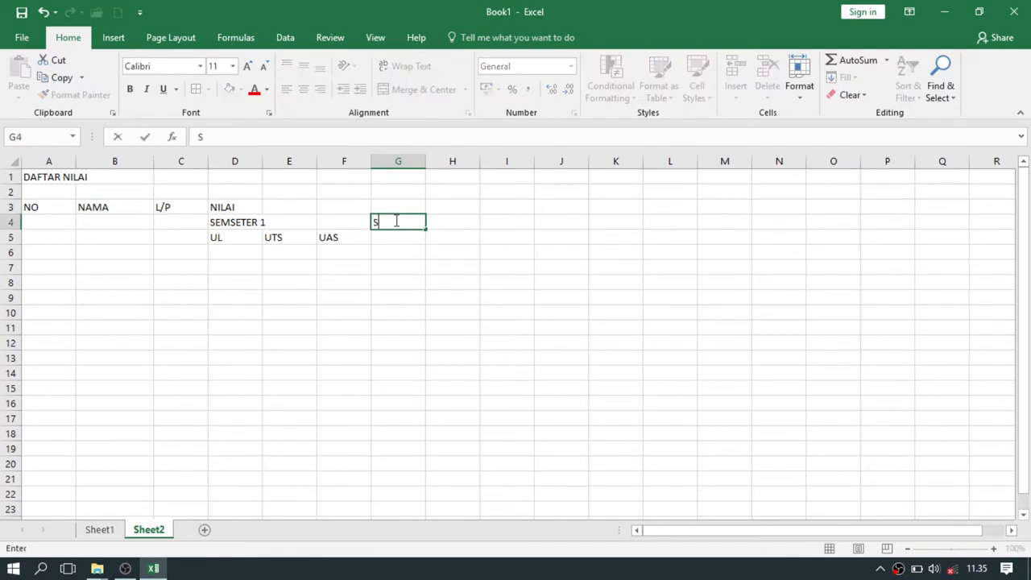
text(EMESTER)
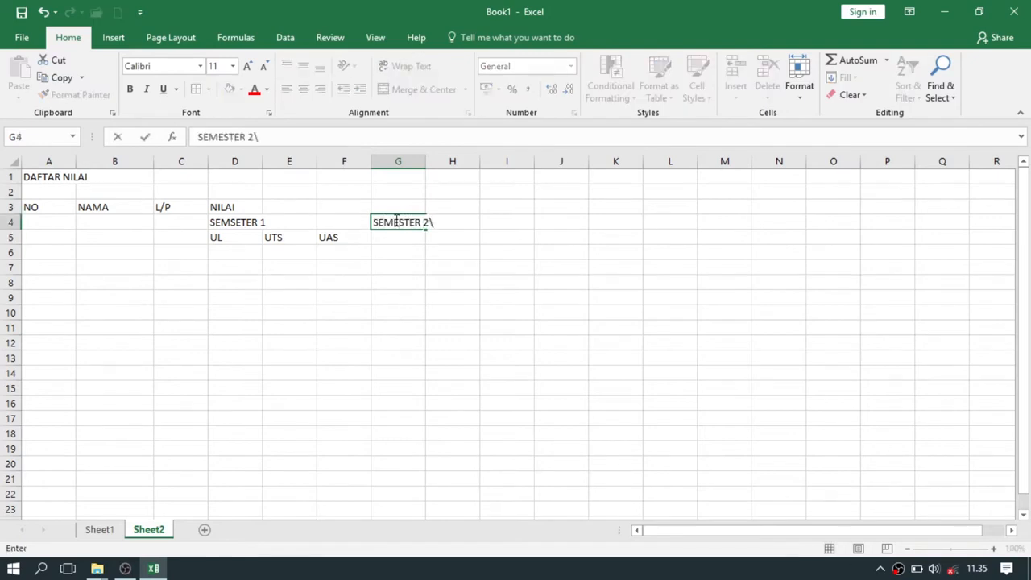
text( 2\)
key(BackSpace)
key(Return)
text(UL)
key(Tab)
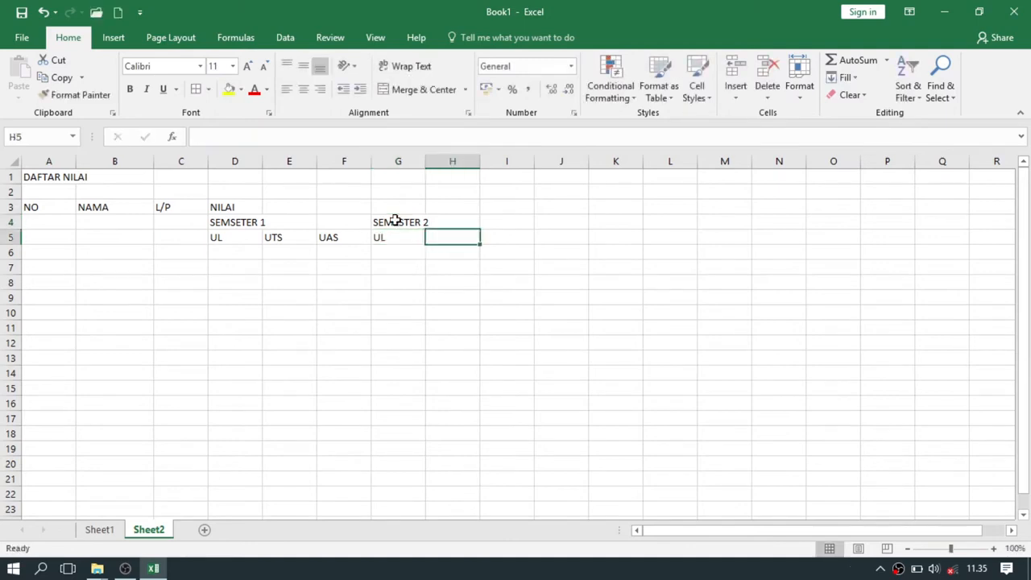
text(UTS)
key(Tab)
text(UAS)
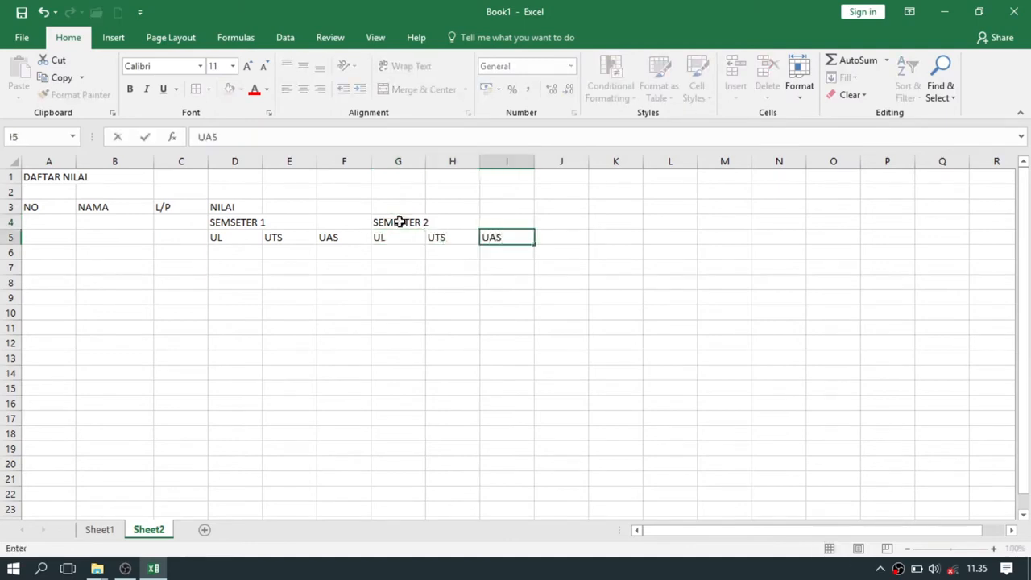
Enter the headers JUMLAH NILAI in J3 and NILAI AKHIR in K3.
click(556, 208)
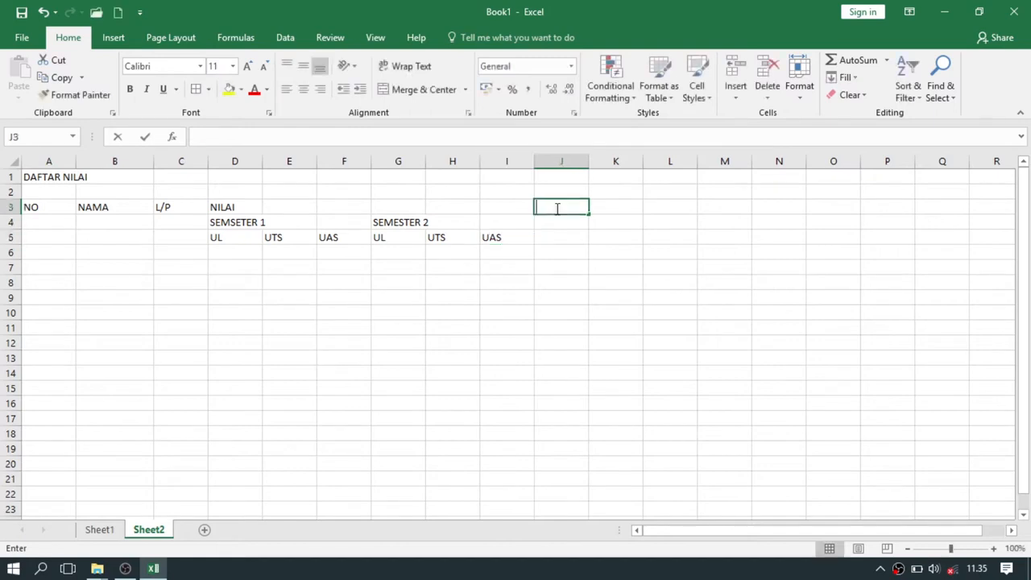
click(538, 299)
click(555, 204)
text(JUMLAH)
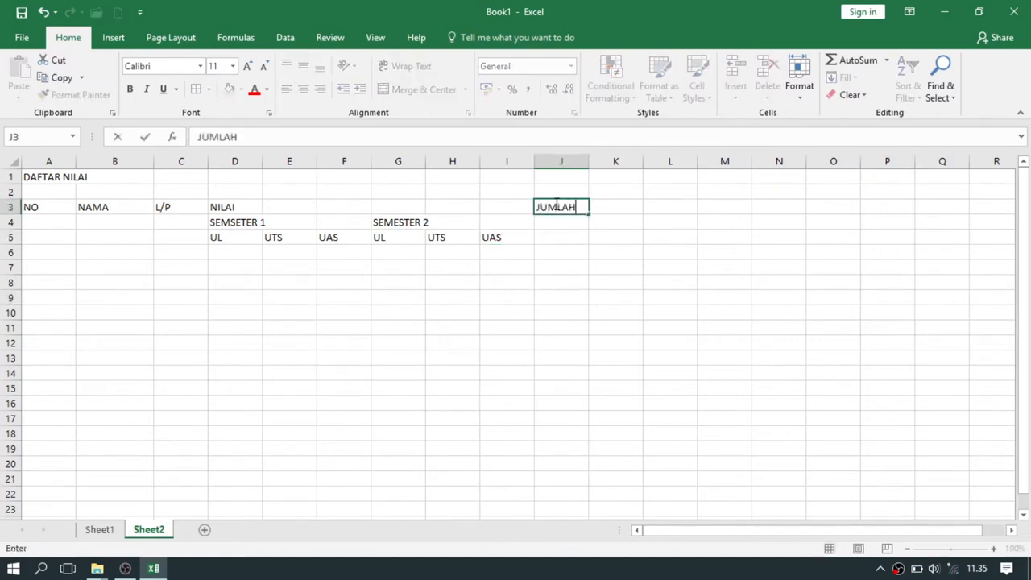
text( NILAI)
key(Tab)
text(NILA)
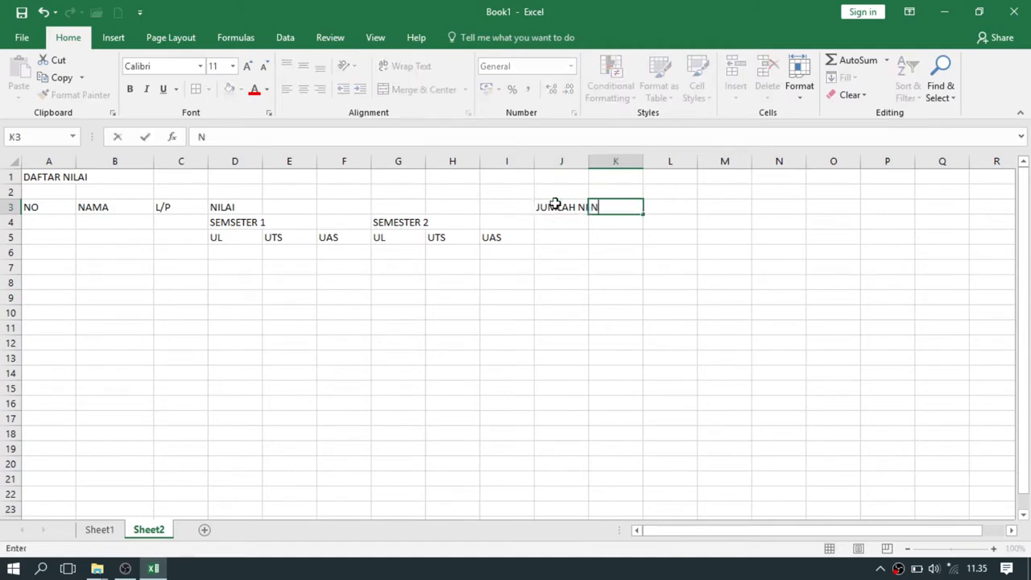
text(I AKHIR)
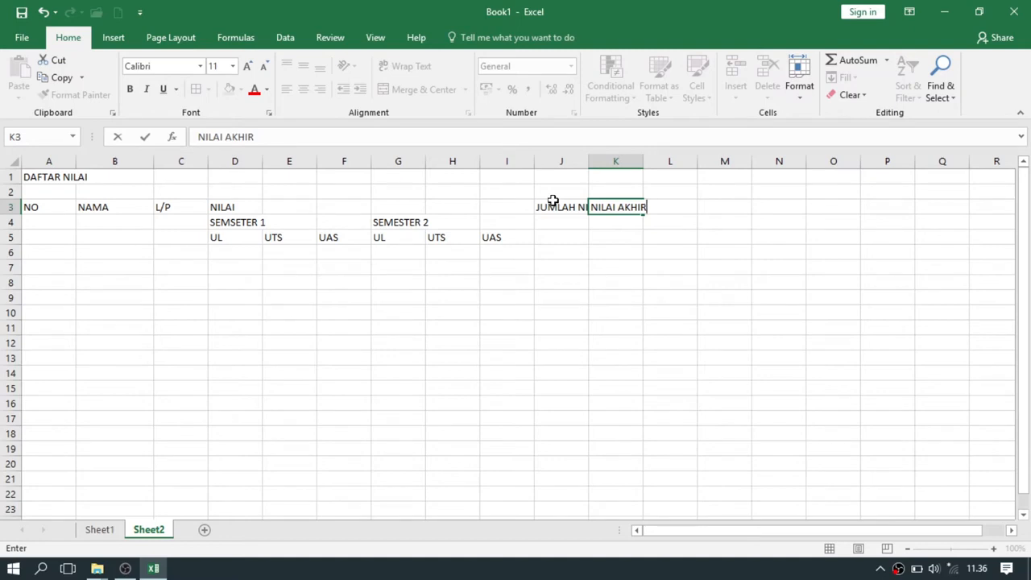
key(Right)
key(Right)
key(Right)
key(Right)
key(Right)
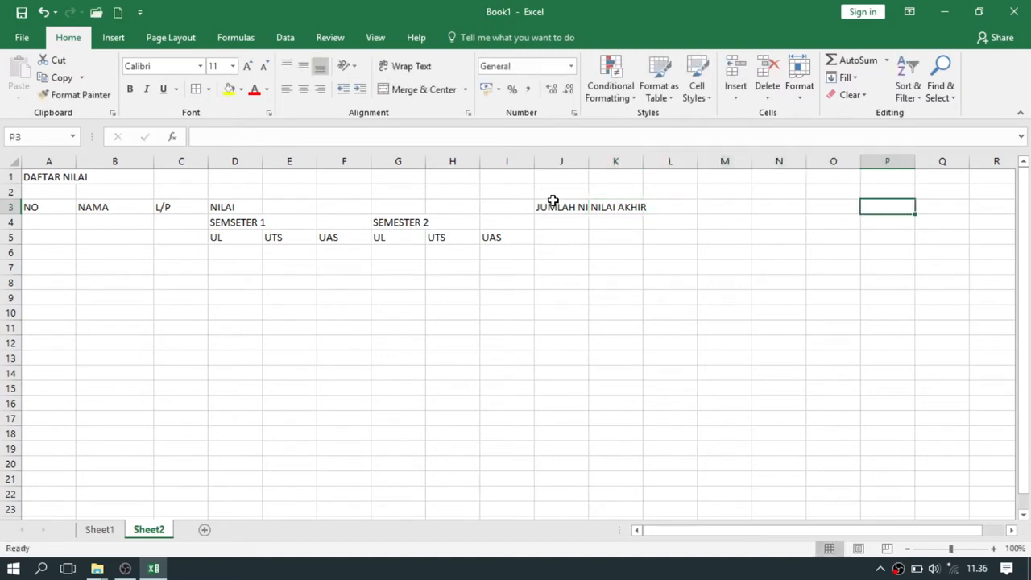
key(Left)
key(Left)
key(Left)
key(Left)
key(Left)
key(Left)
key(Down)
key(Down)
key(Down)
key(Down)
key(Down)
key(Down)
key(Down)
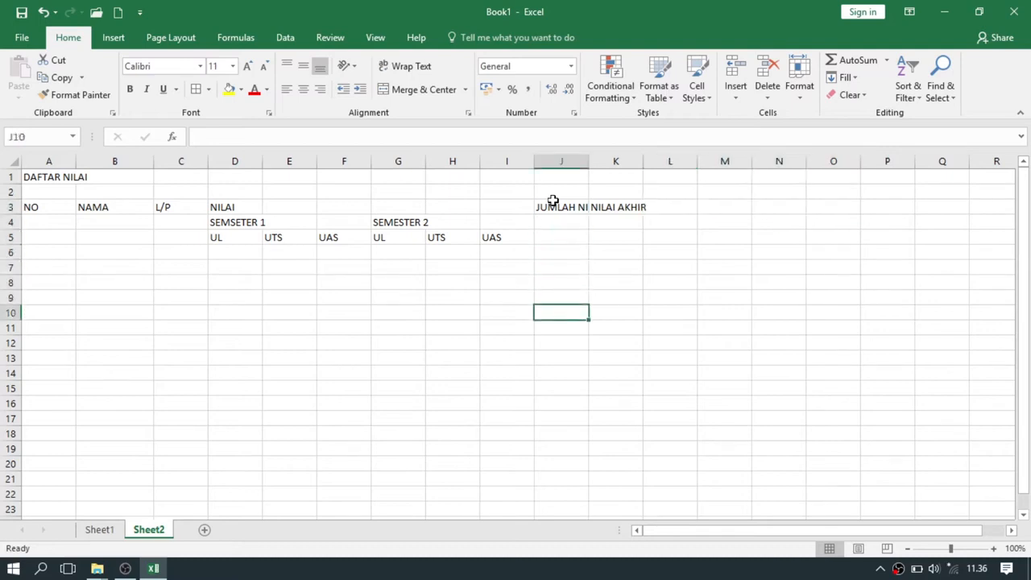
key(Up)
key(Up)
key(Up)
key(Up)
key(Up)
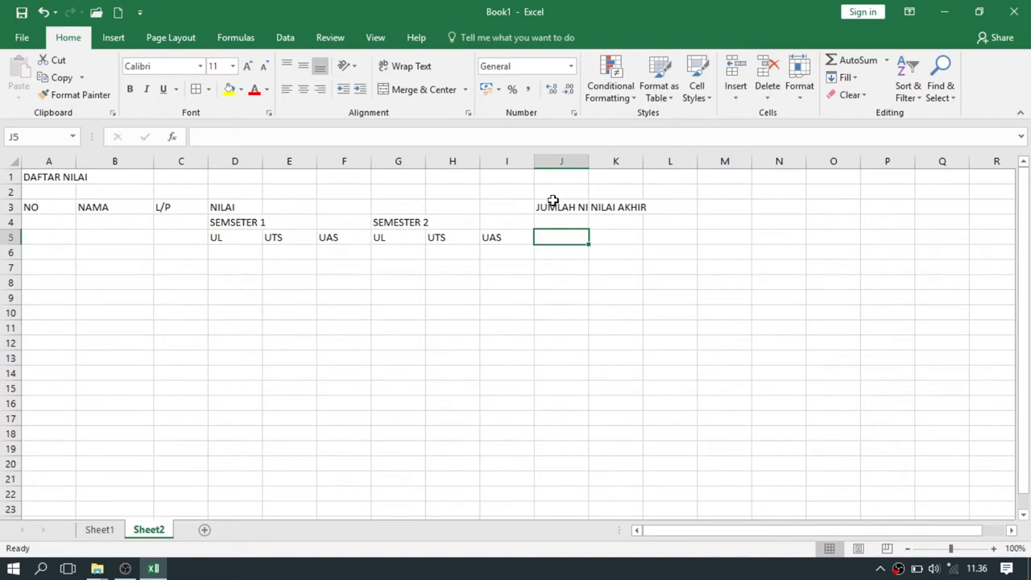
Merge and center the NO header across A3:A5 and align it vertically to the middle.
click(50, 207)
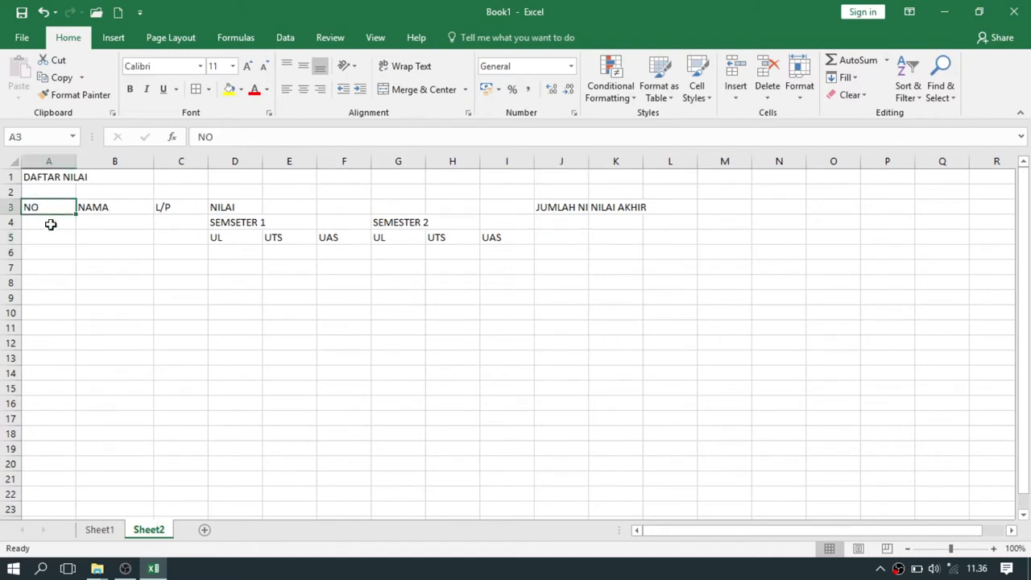
click(50, 234)
drag(50, 207, 57, 234)
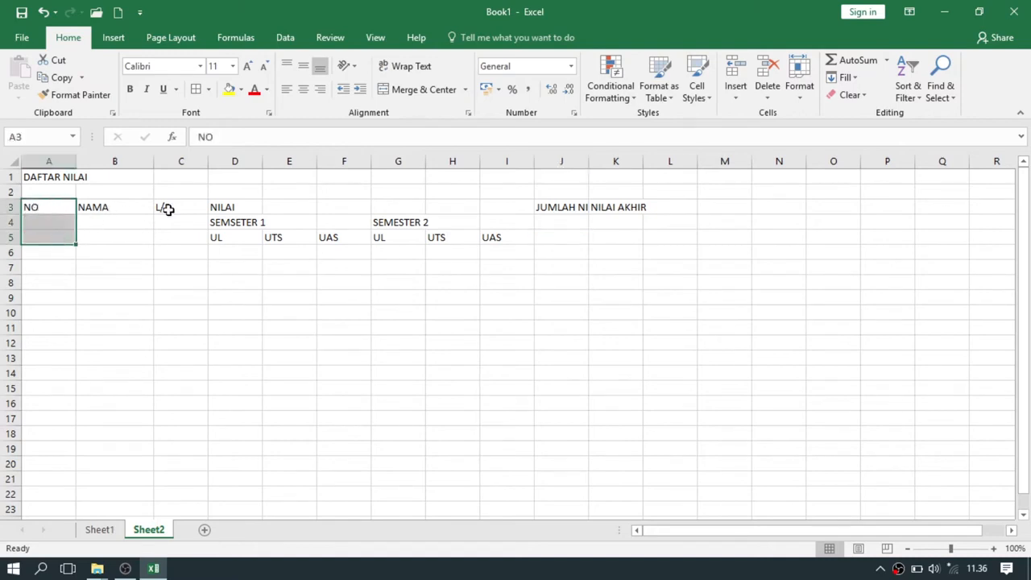
click(424, 94)
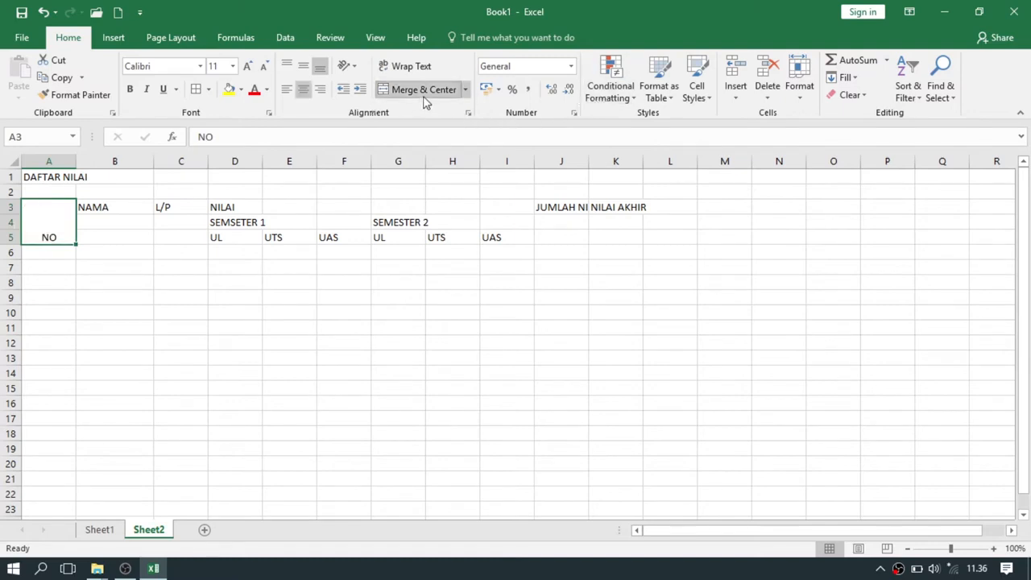
click(305, 71)
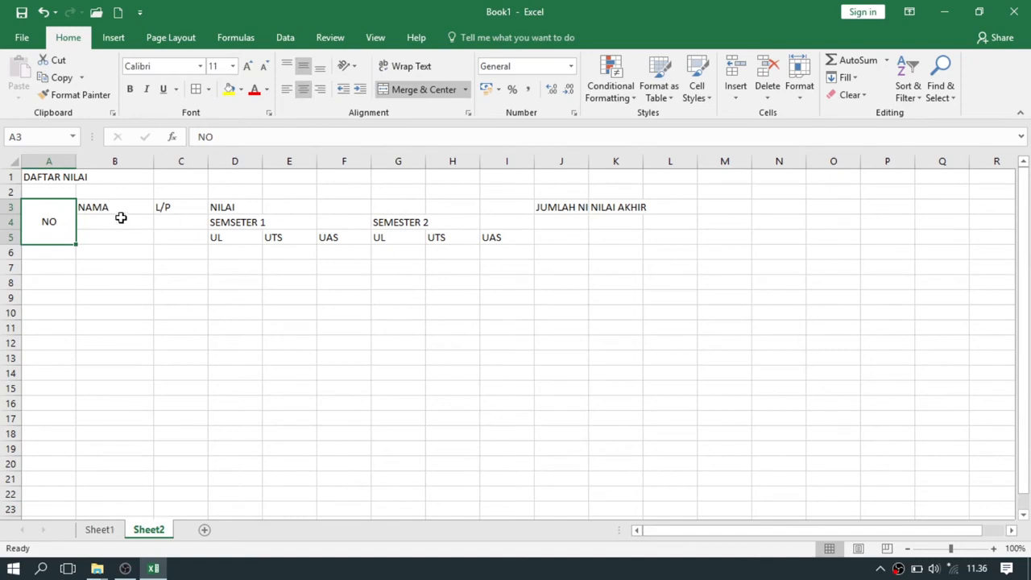
Merge and center NAMA across B3:B5 and L/P across C3:C5, aligning both vertically to the middle.
drag(127, 202, 128, 234)
click(416, 90)
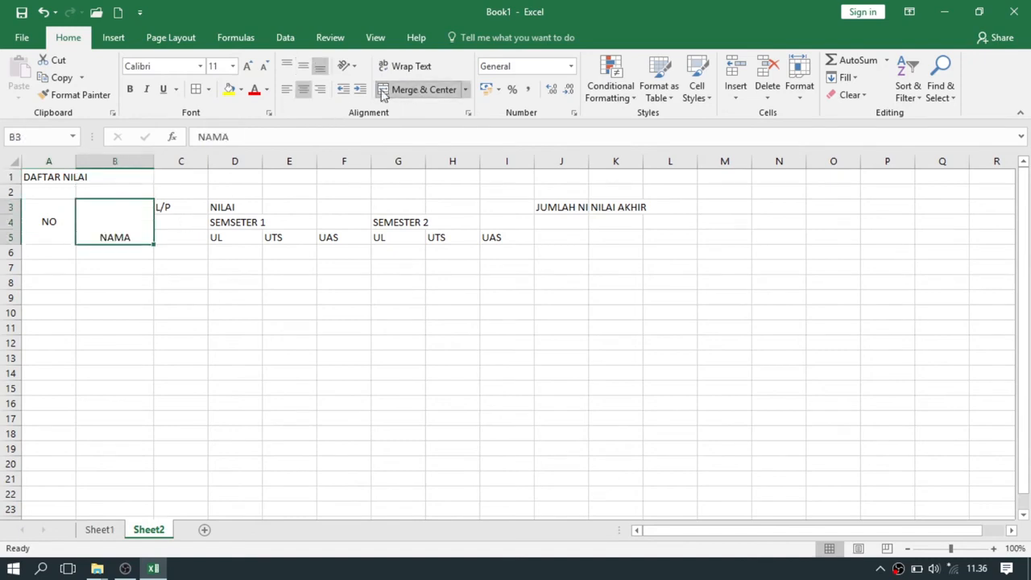
click(304, 69)
drag(191, 202, 191, 231)
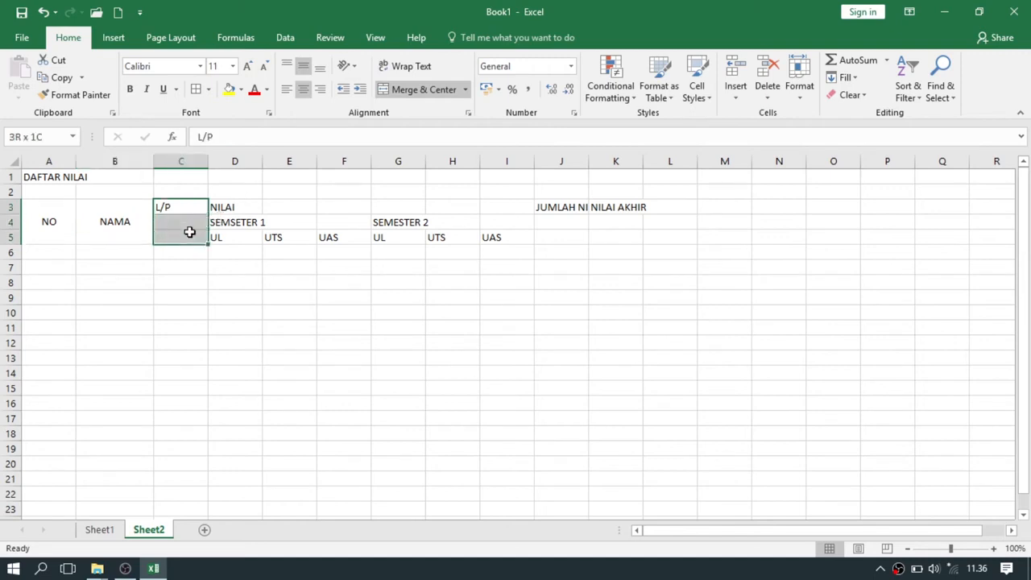
click(420, 90)
click(304, 70)
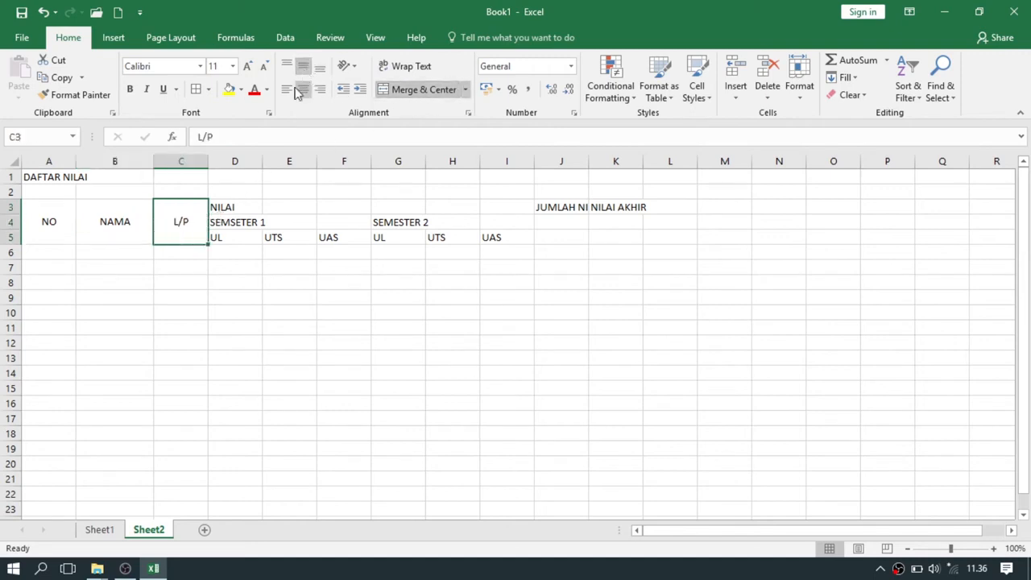
Merge and center the NILAI header across D3:I3 with middle vertical alignment.
drag(230, 207, 493, 209)
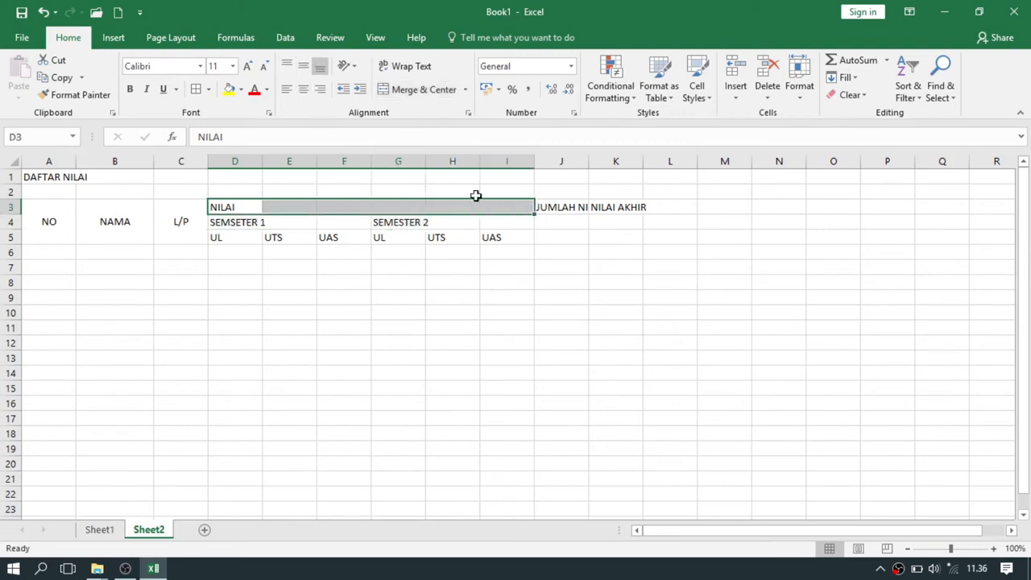
click(421, 90)
click(307, 71)
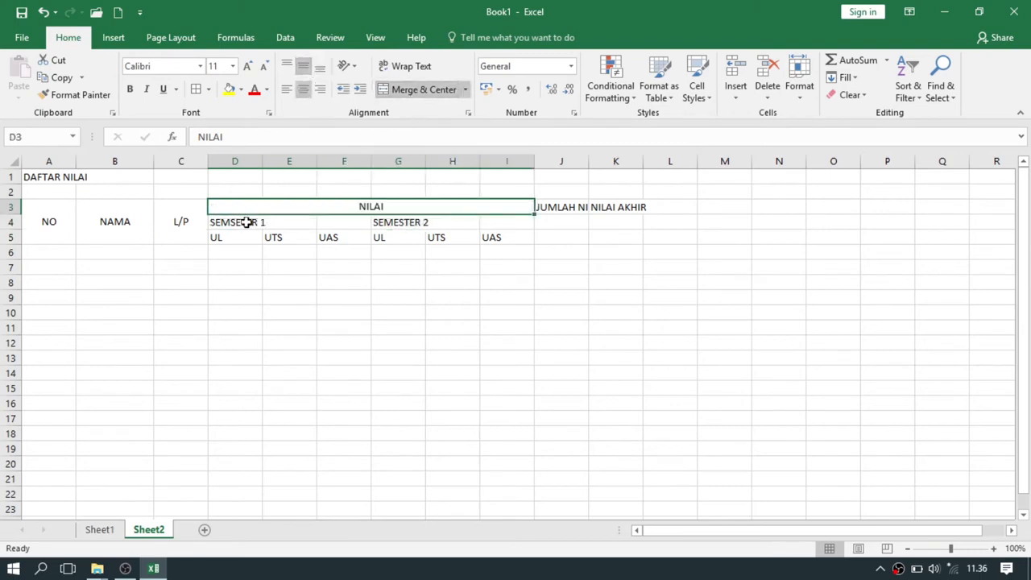
Merge and center the semester 1 header across D4:F4 and the SEMESTER 2 header across G4:I4.
drag(246, 222, 497, 223)
click(417, 89)
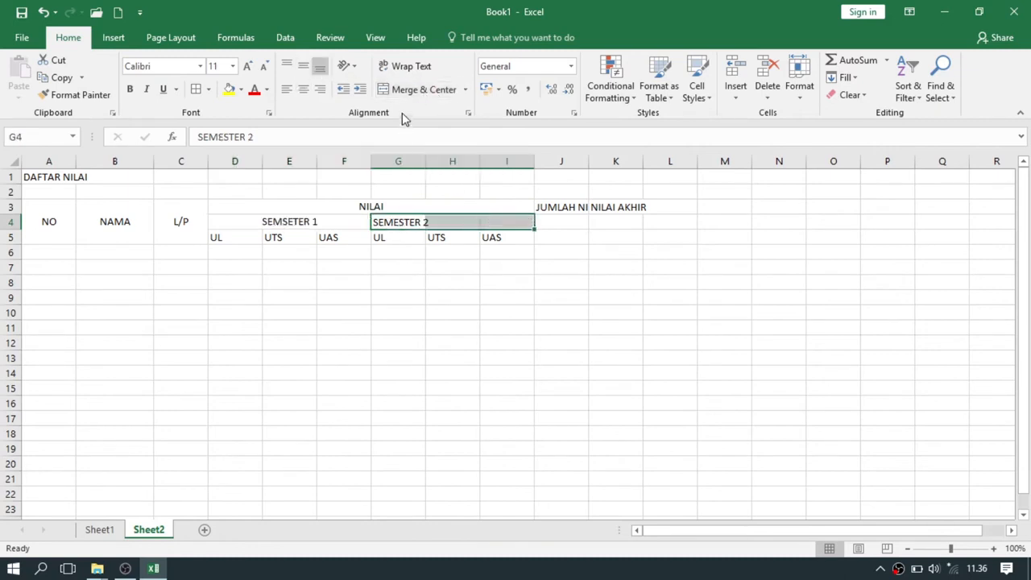
click(405, 89)
Center the UL, UTS and UAS sub-headers in D5:I5 horizontally.
drag(218, 237, 488, 240)
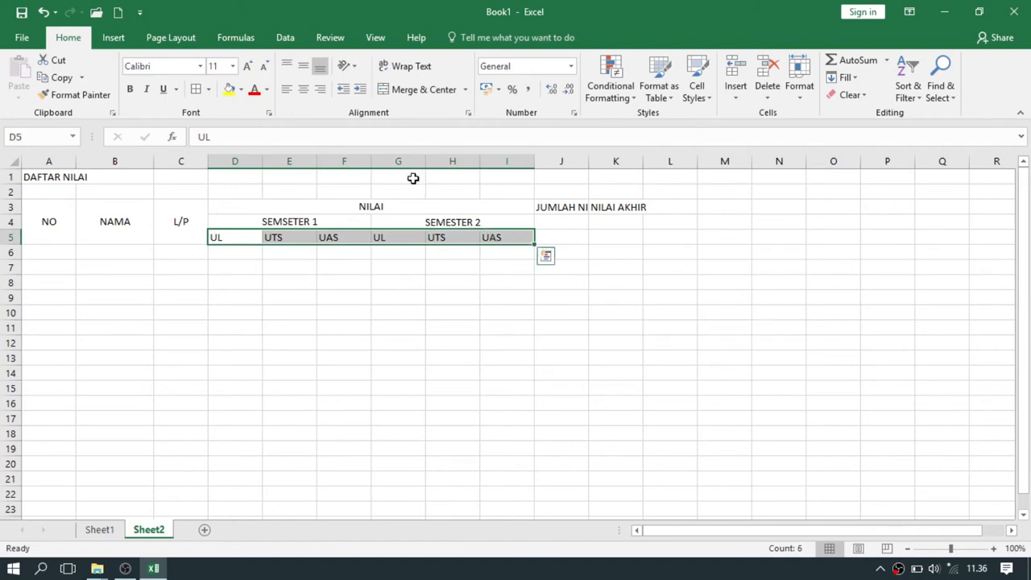
click(304, 89)
click(451, 250)
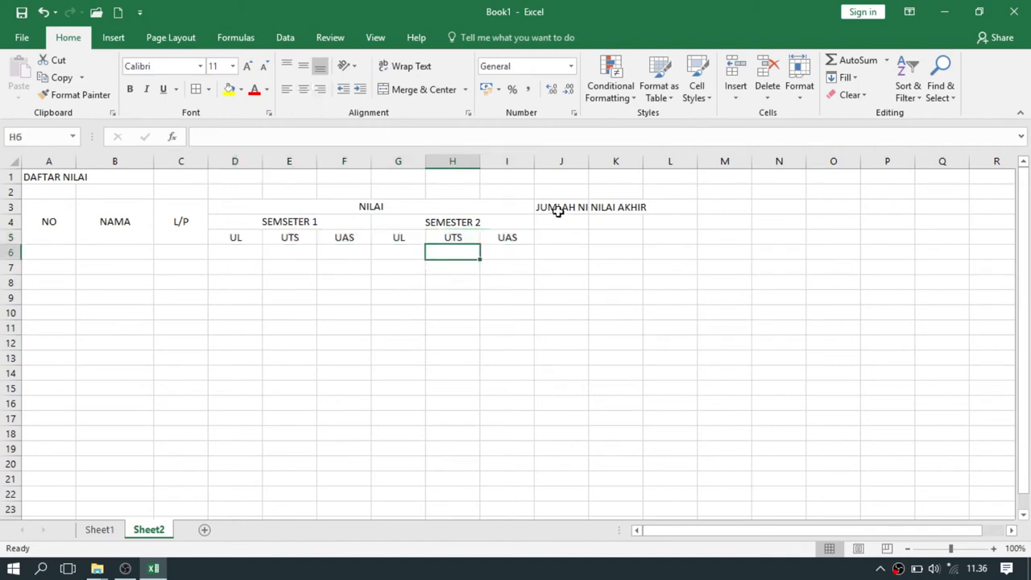
Merge and center the JUMLAH NILAI header across J3:J5 and align it vertically to the middle.
drag(560, 209, 562, 236)
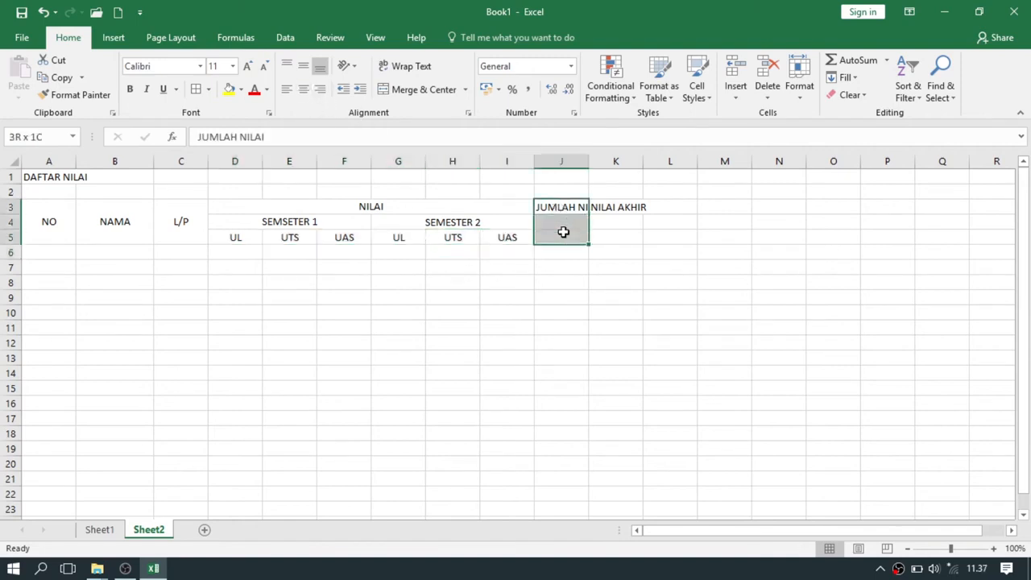
click(409, 90)
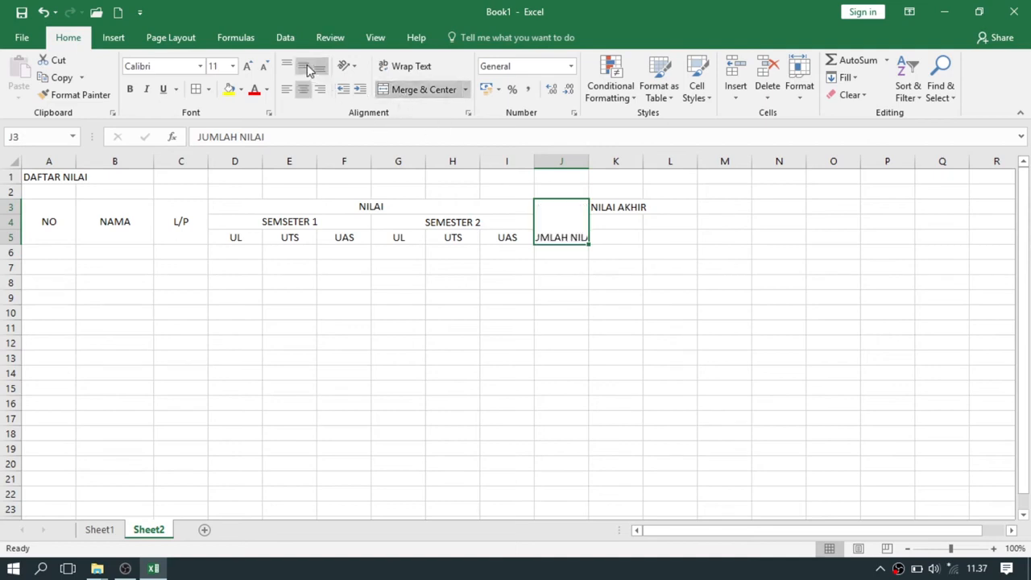
click(303, 66)
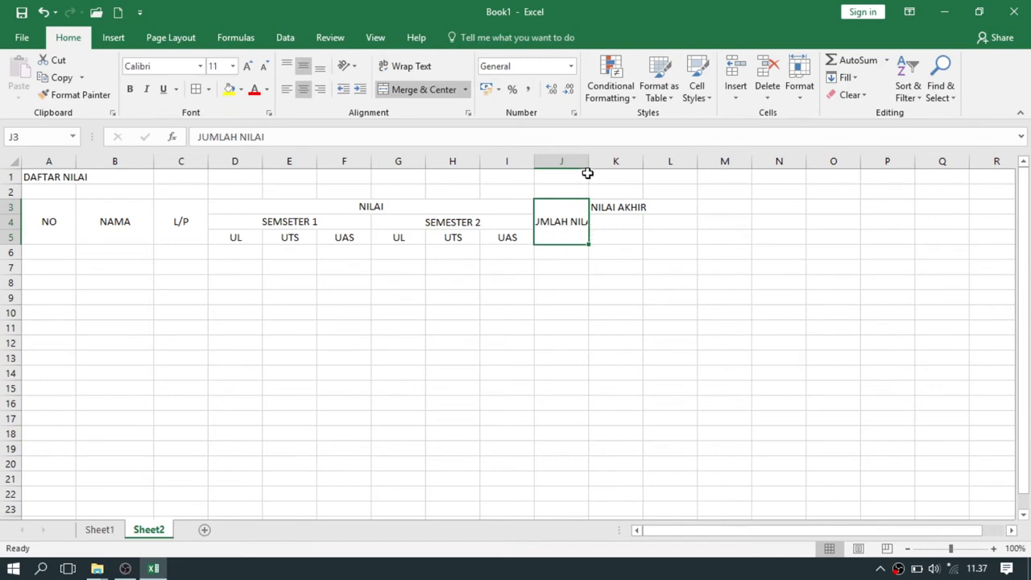
Make column J slightly wider and wrap its text so that JUMLAH NILAI spans two lines.
drag(589, 161, 625, 165)
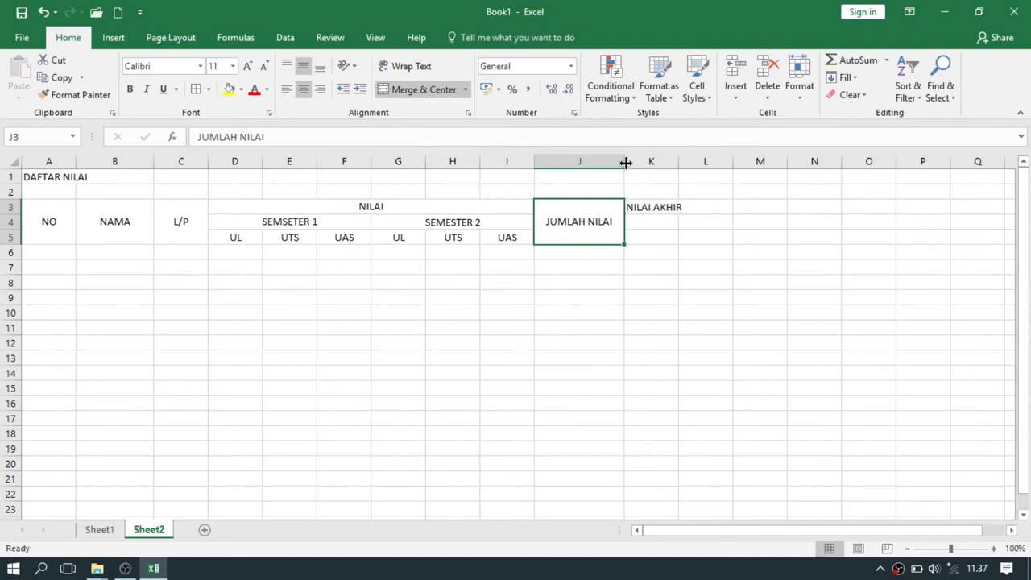
drag(626, 163, 594, 163)
double_click(623, 163)
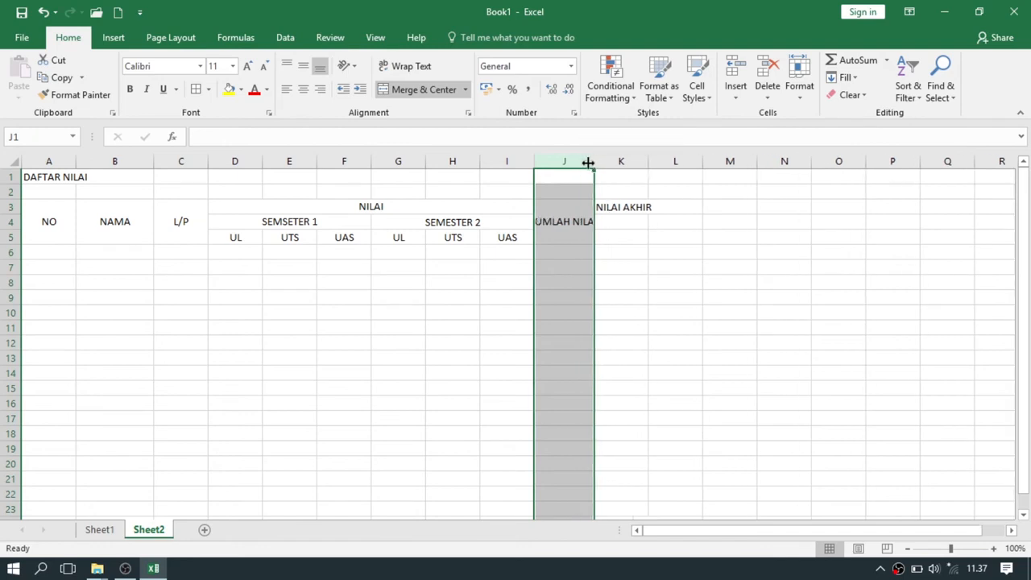
click(407, 66)
click(814, 282)
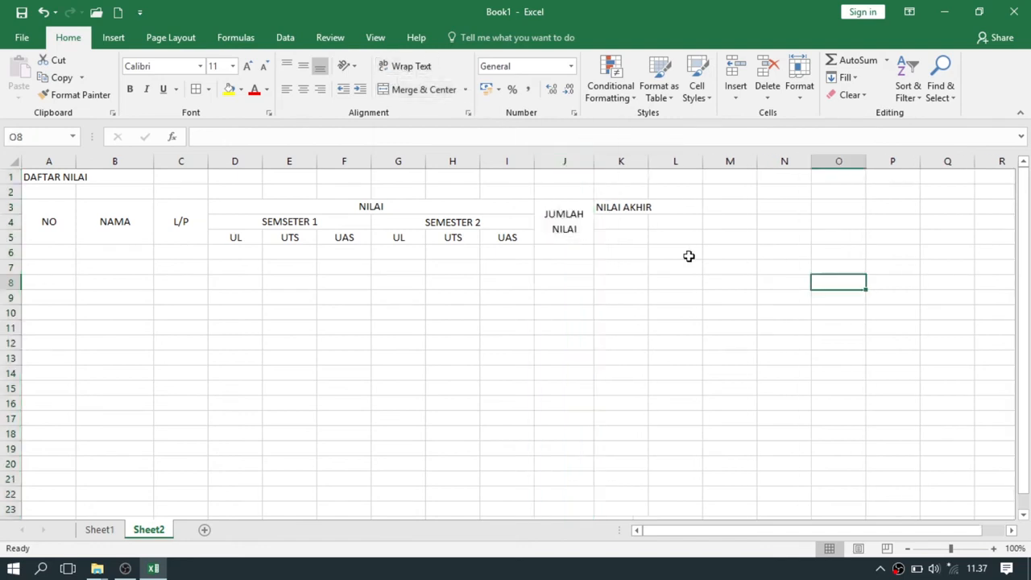
Copy the merged, centered and wrapped formatting of JUMLAH NILAI to the NILAI AKHIR header in K3 with Format Painter.
click(591, 228)
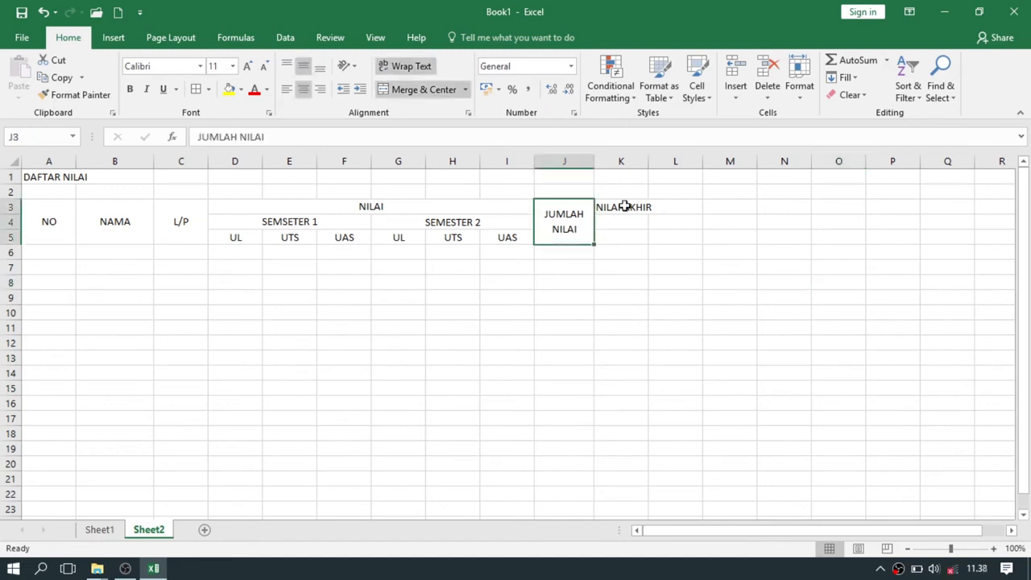
click(621, 212)
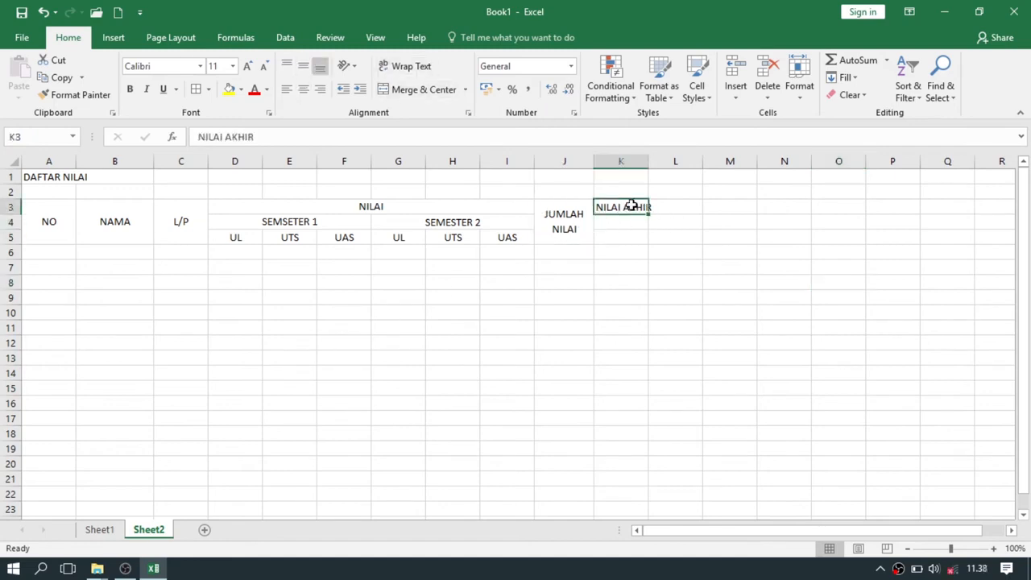
drag(620, 222, 619, 233)
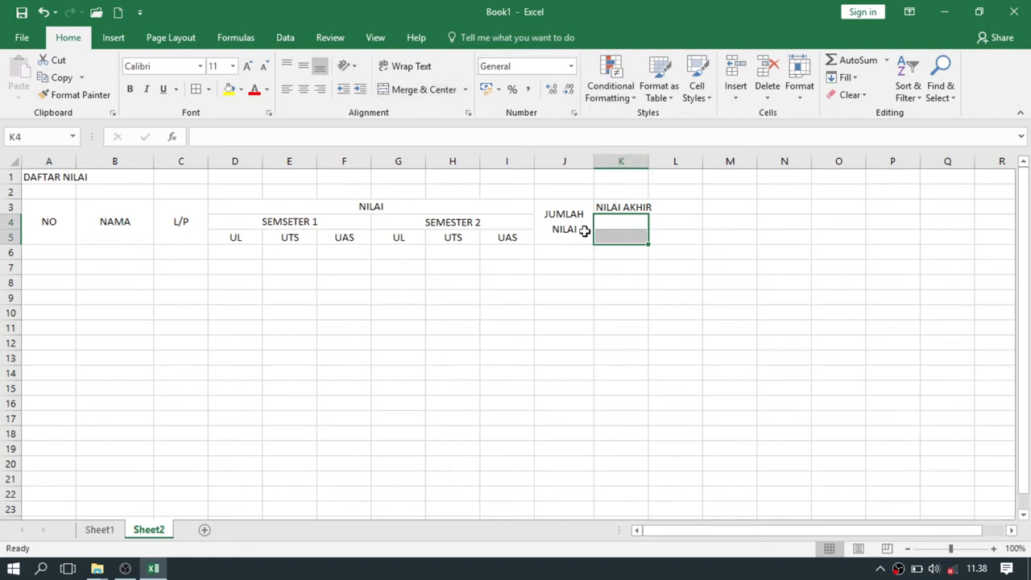
click(557, 231)
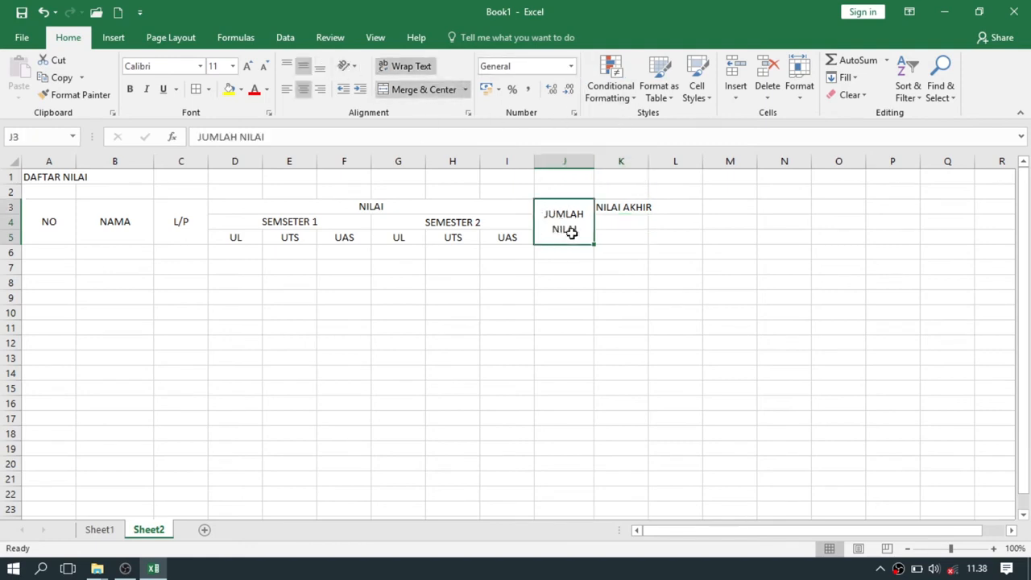
click(626, 209)
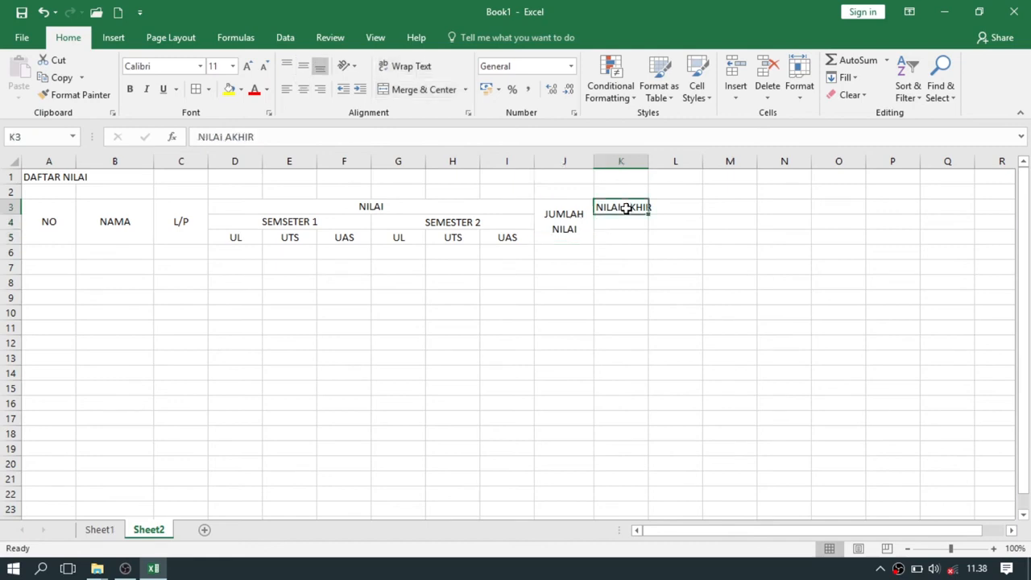
click(587, 224)
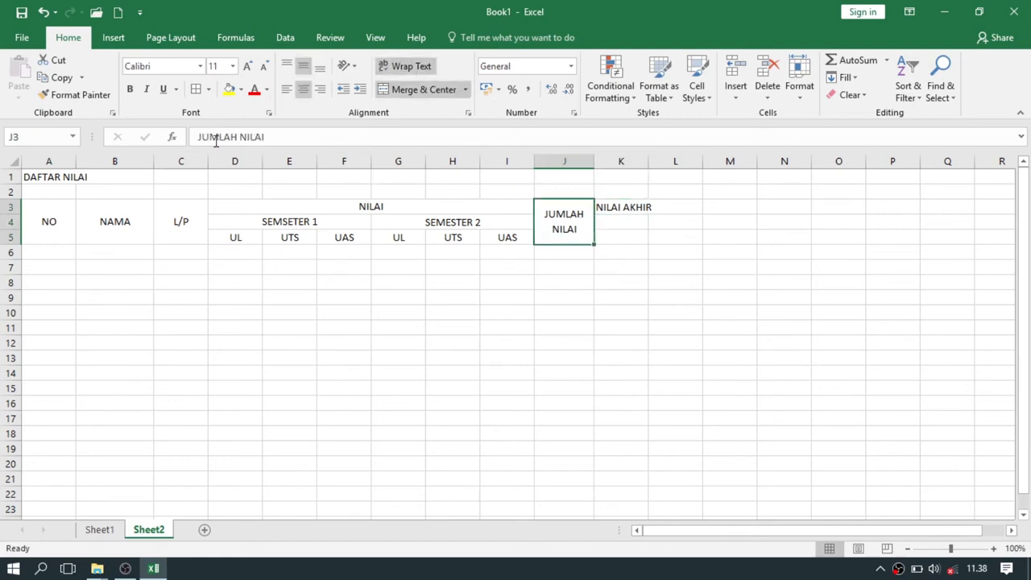
click(97, 96)
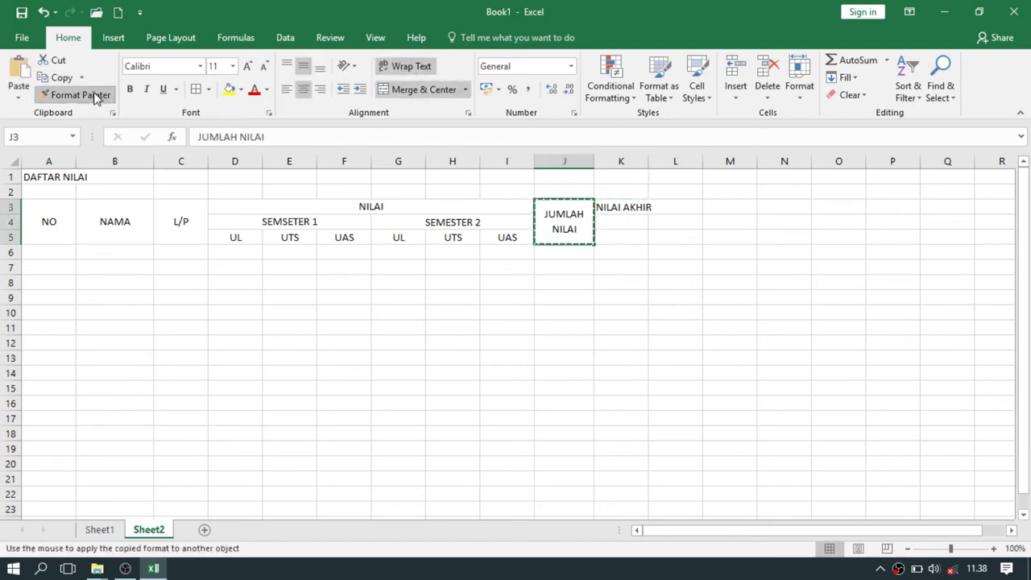
click(626, 208)
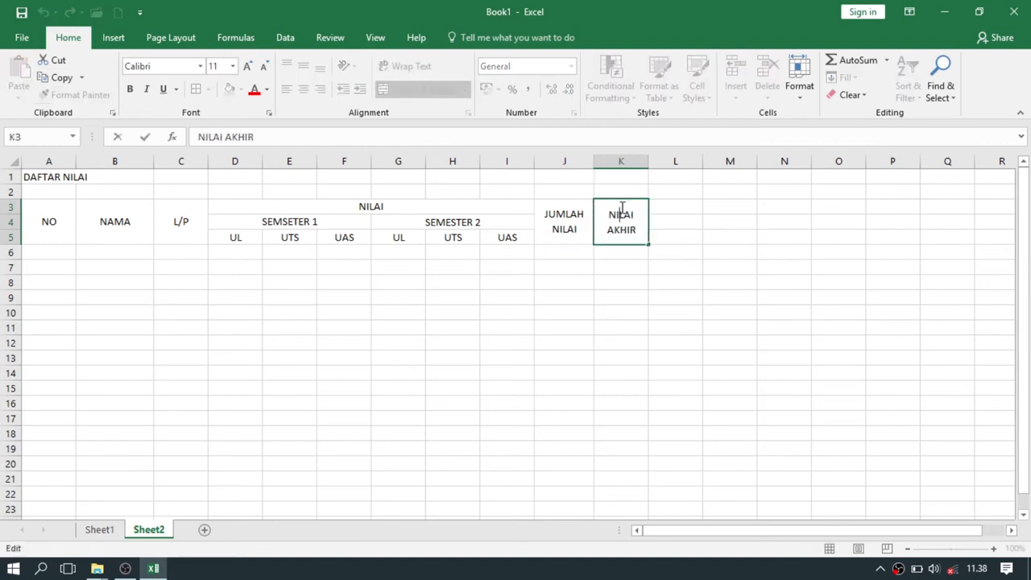
click(675, 208)
click(574, 233)
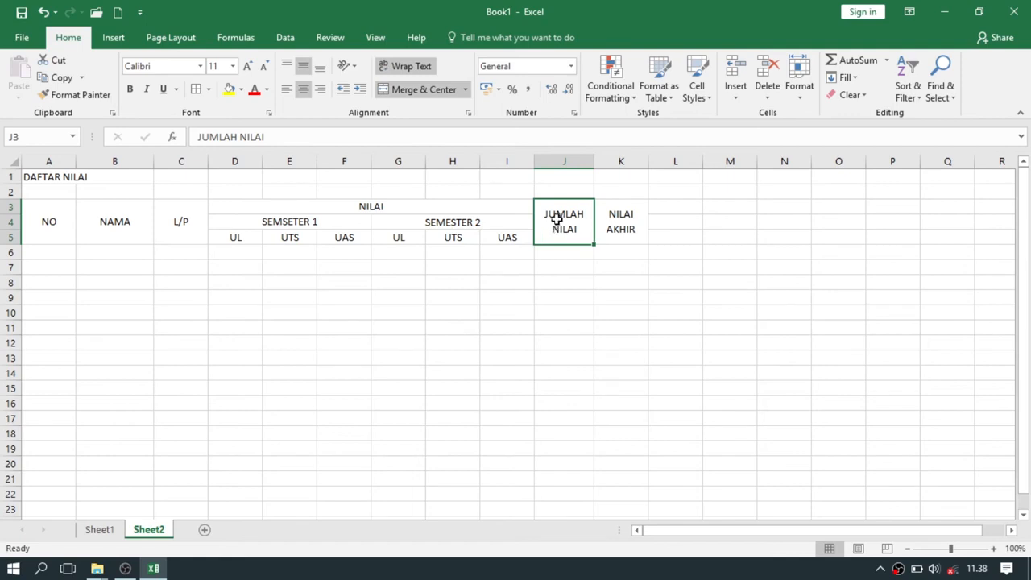
click(636, 220)
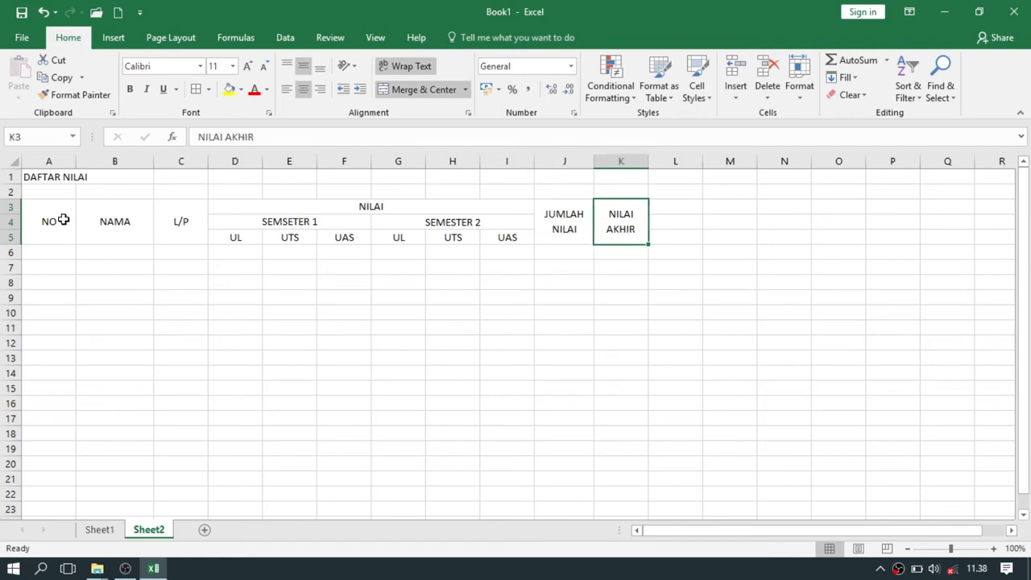
Make all the table headers in A3:K5 bold.
drag(61, 207, 596, 231)
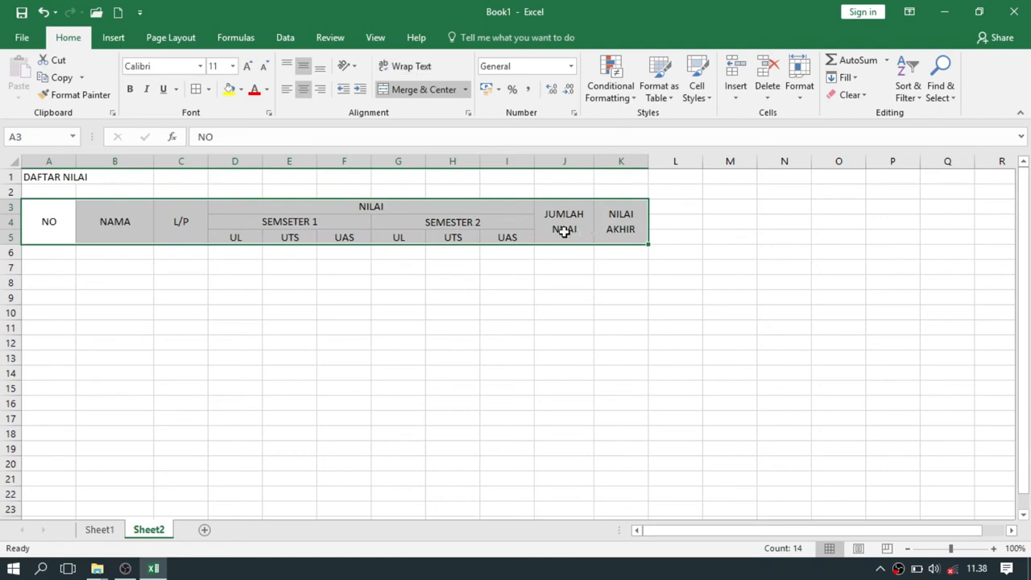
click(129, 88)
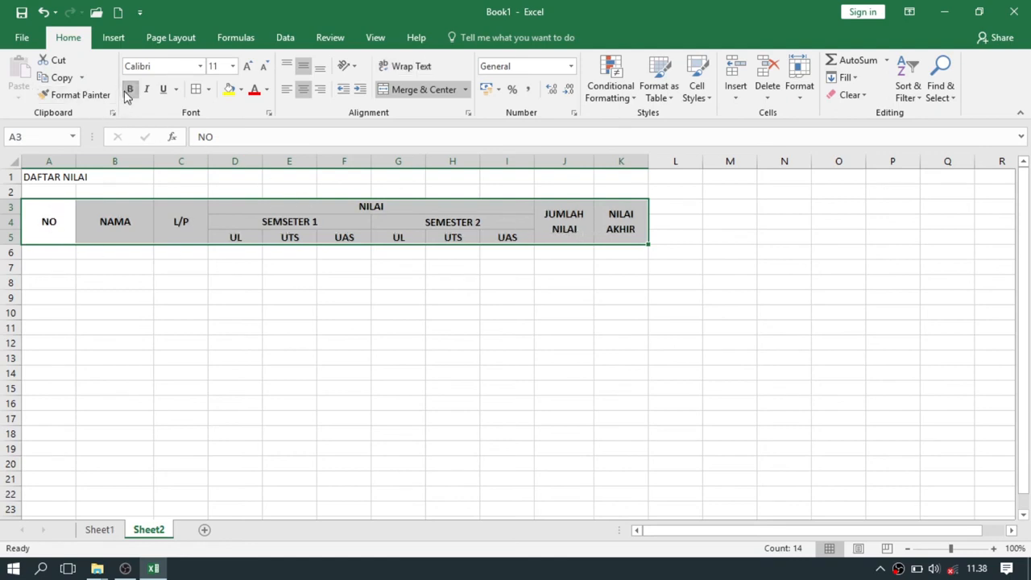
click(187, 216)
Merge and center the DAFTAR NILAI title across A1:K1 and format it bold at font size 14.
click(63, 179)
drag(63, 179, 621, 183)
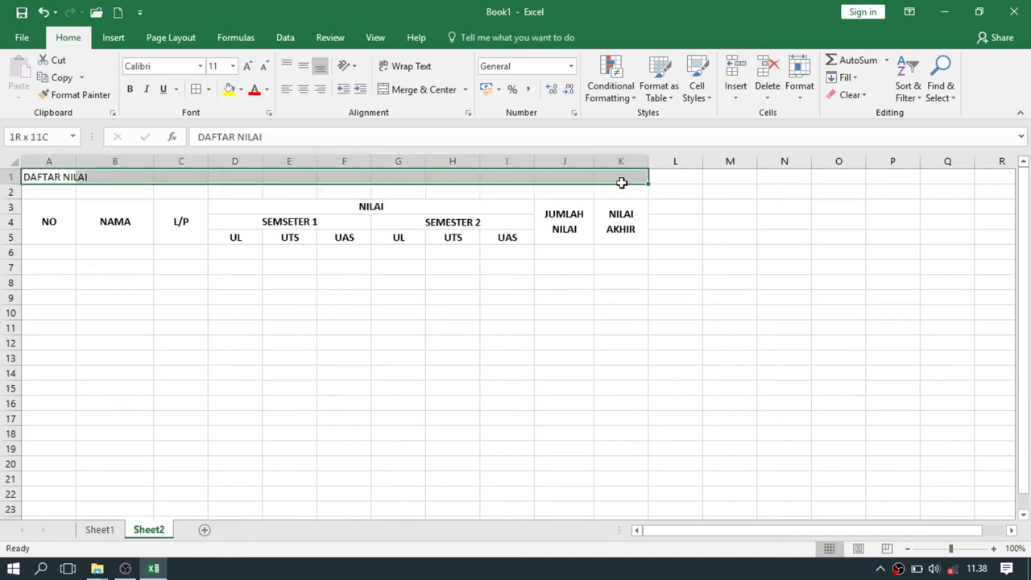
click(407, 92)
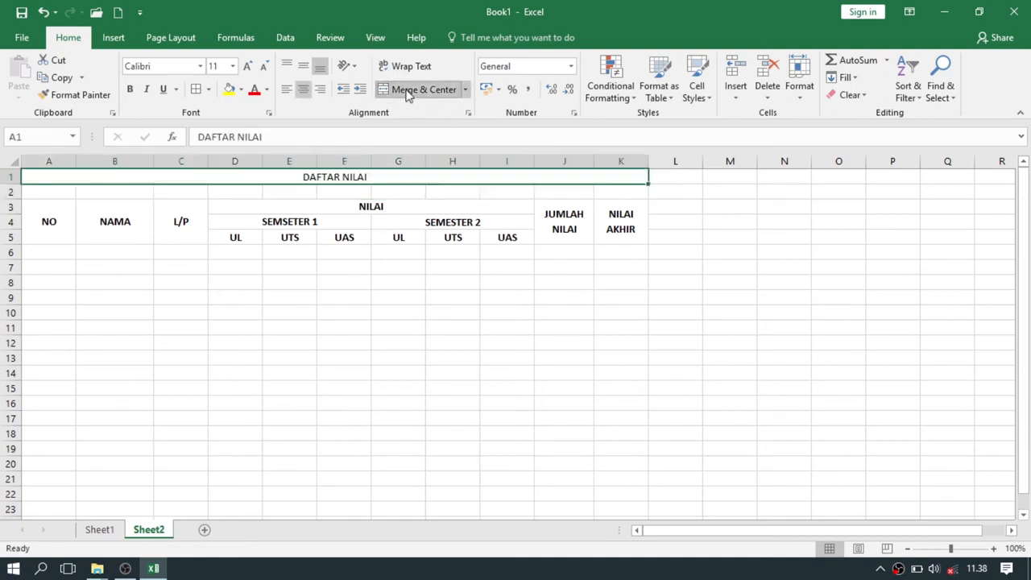
click(129, 89)
click(248, 67)
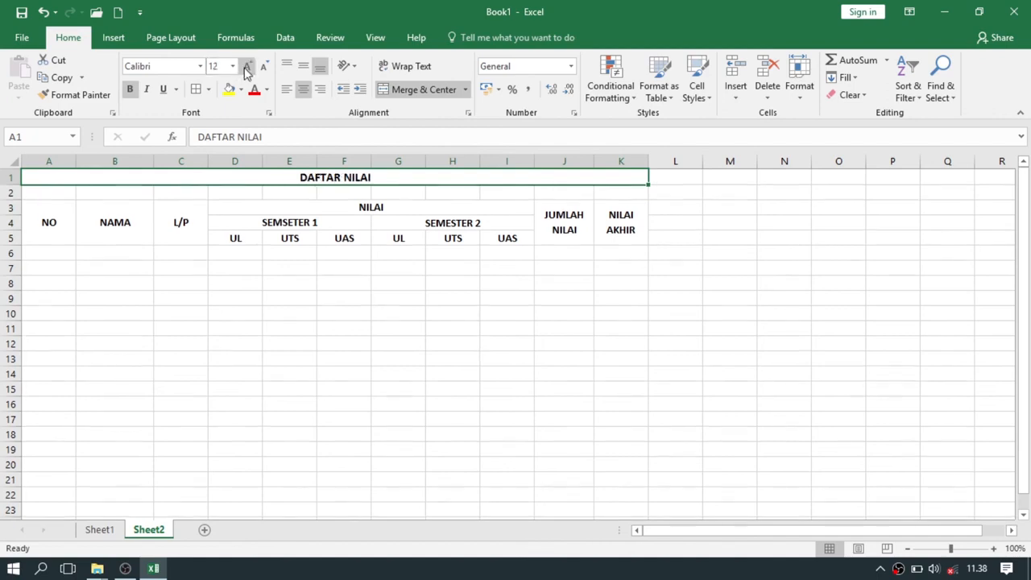
click(247, 68)
click(248, 68)
click(264, 67)
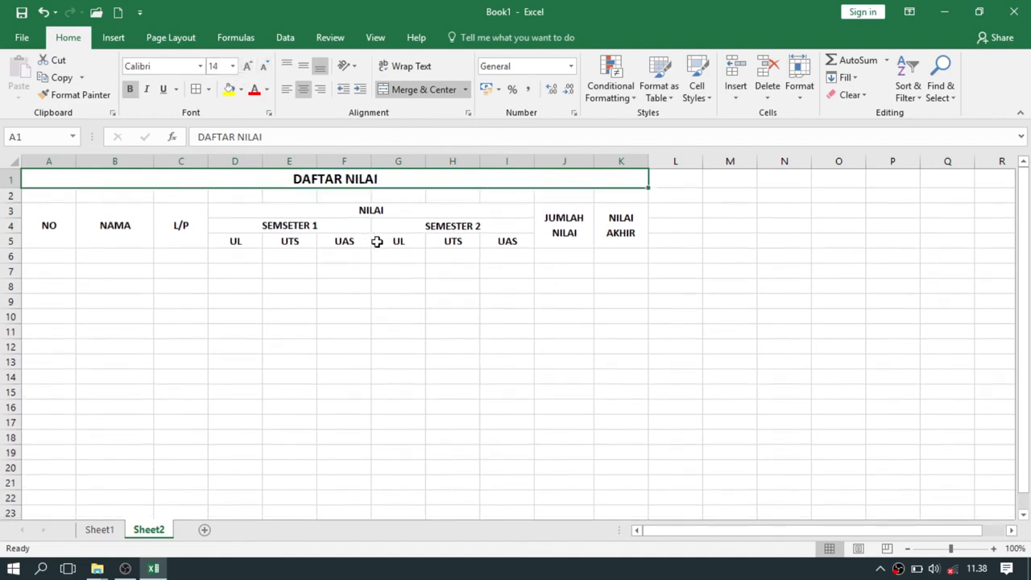
click(379, 258)
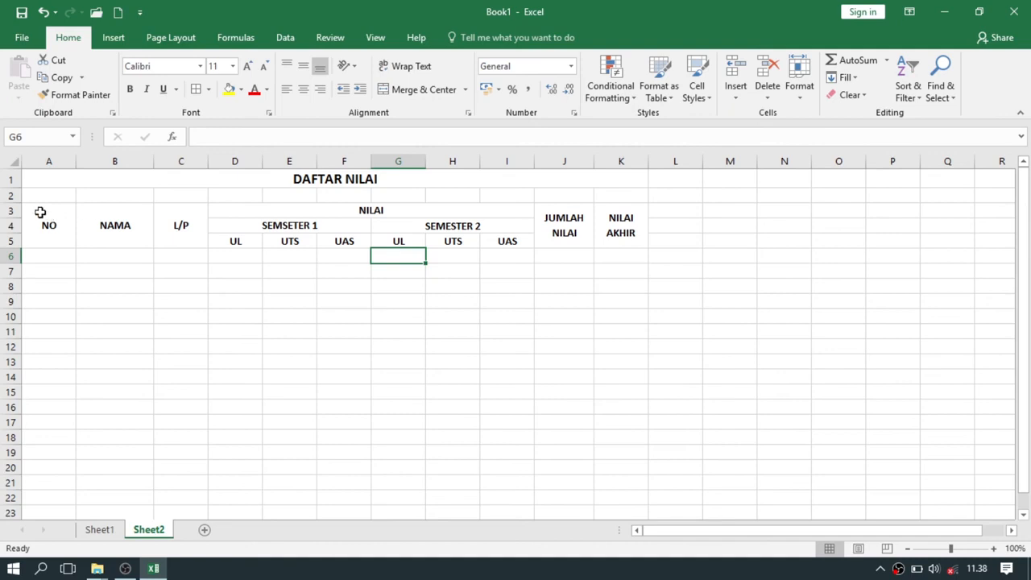
Apply all borders to the table range A3:K21.
drag(39, 212, 621, 486)
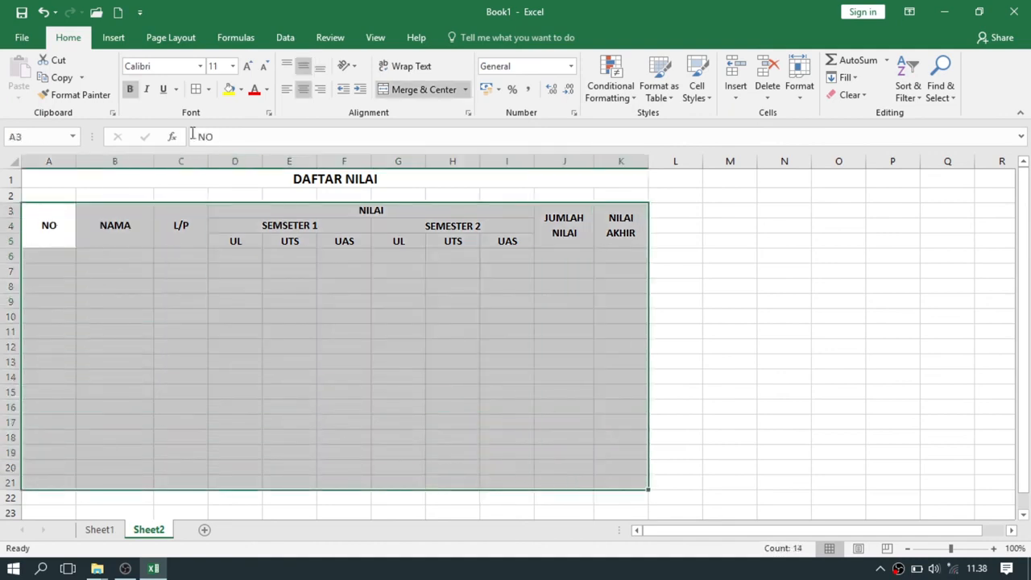
click(208, 90)
click(229, 217)
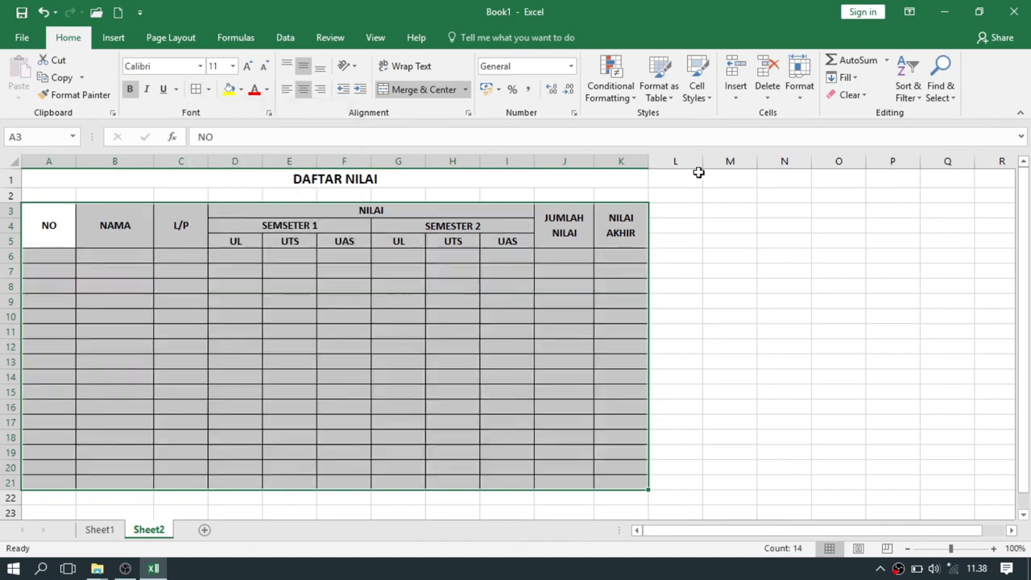
click(752, 287)
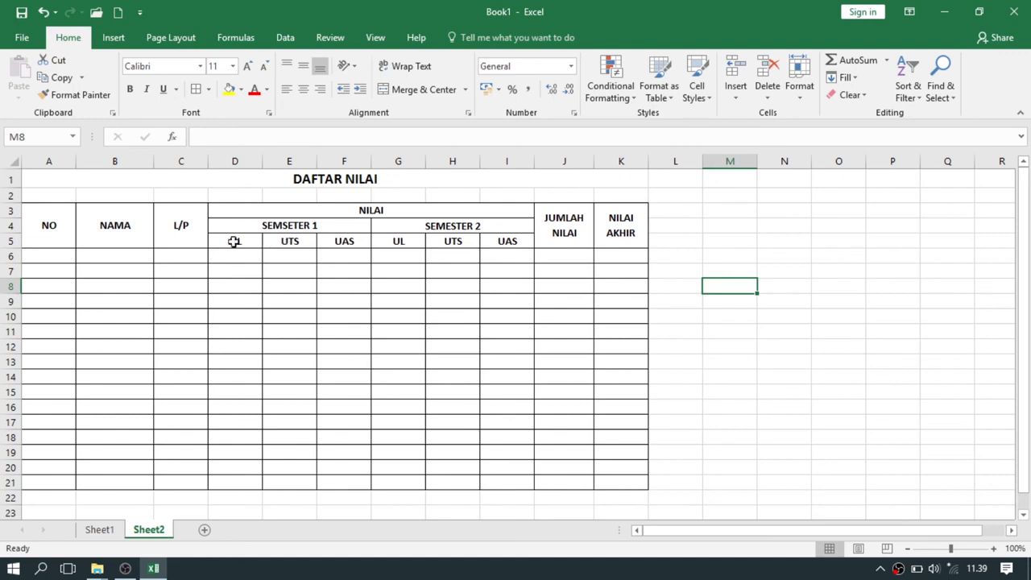
Insert a blank column before the semester 1 UTS column.
click(233, 240)
click(296, 245)
click(363, 244)
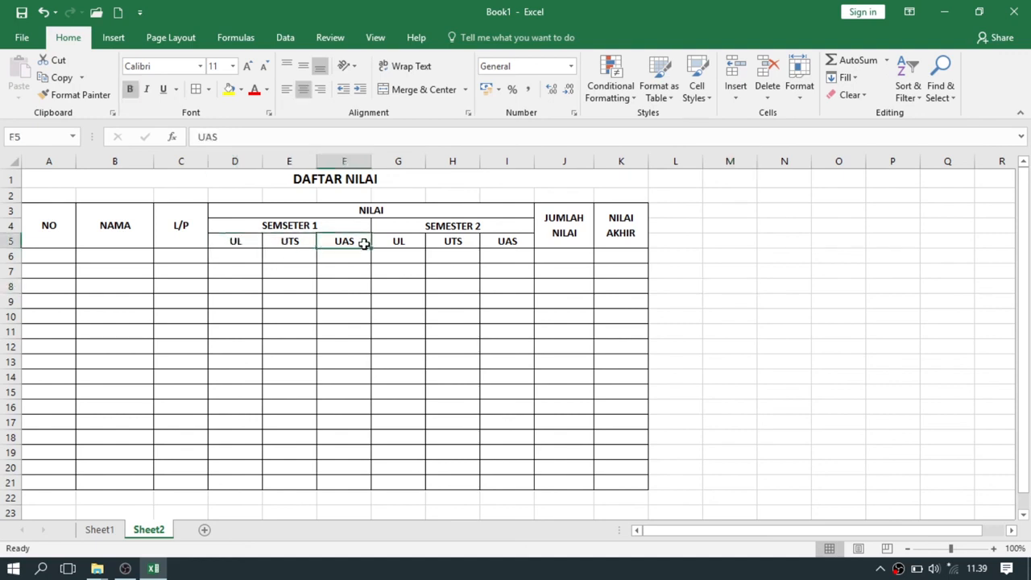
click(300, 238)
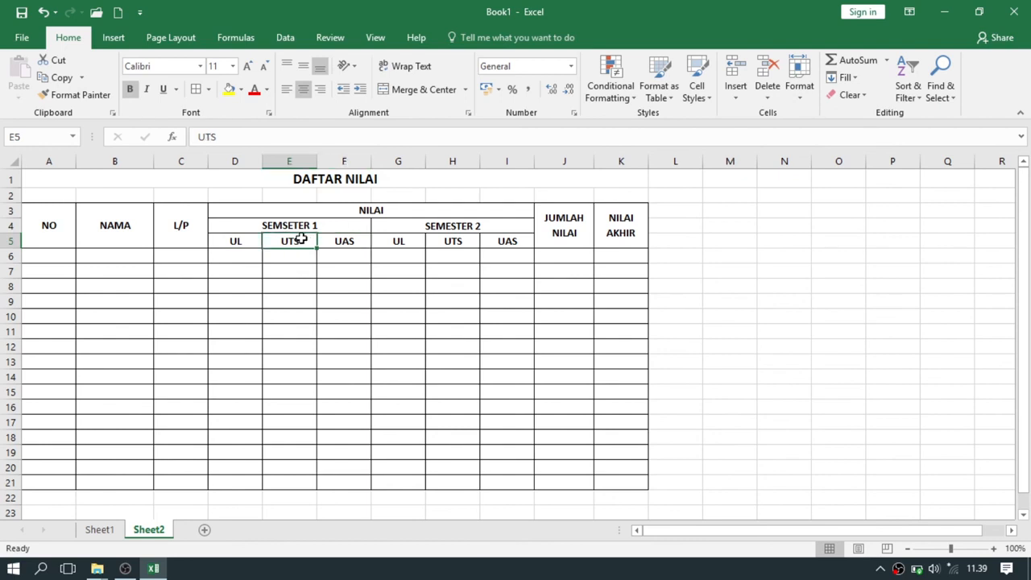
click(299, 161)
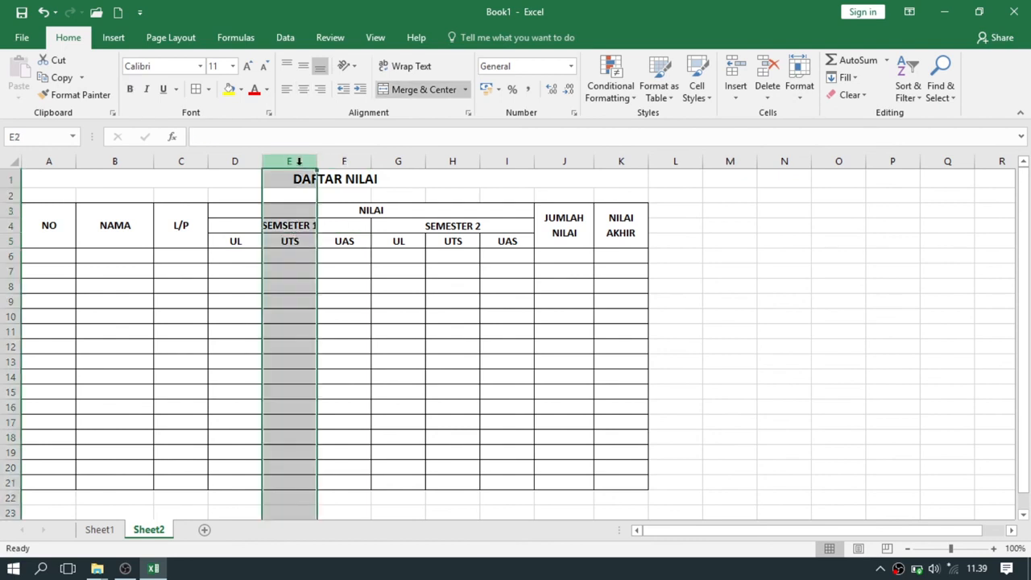
right_click(299, 162)
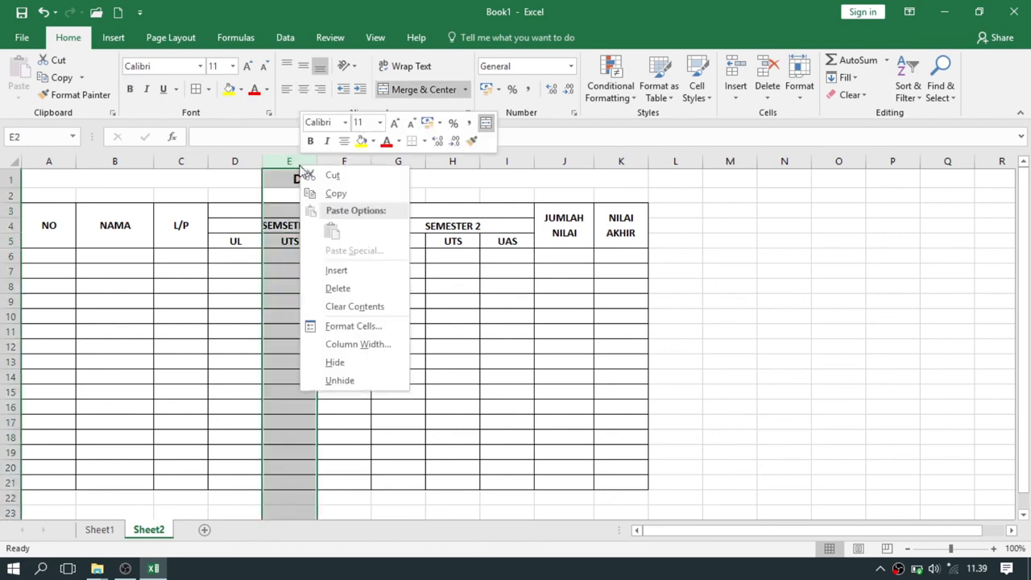
click(336, 271)
click(353, 254)
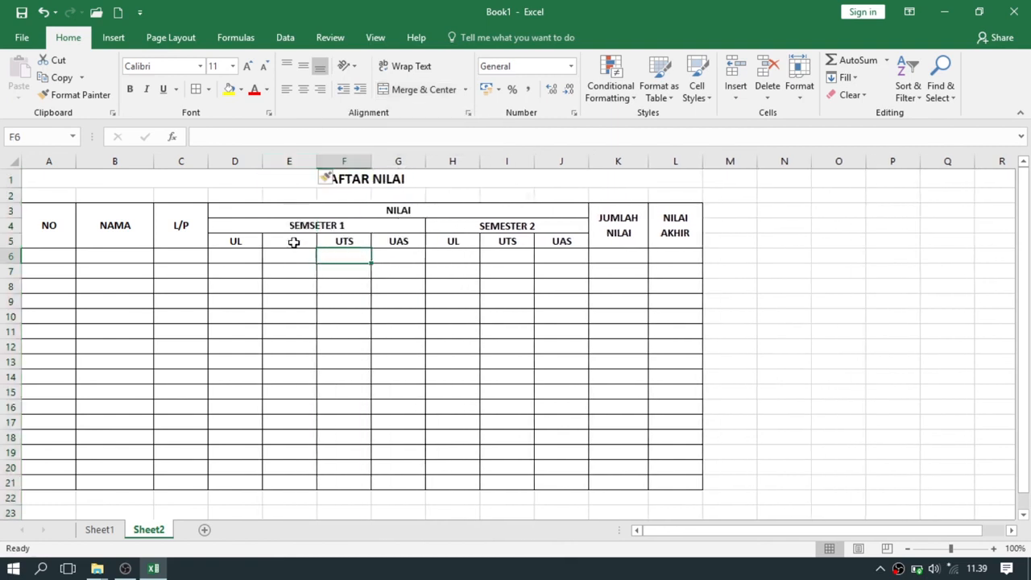
click(294, 242)
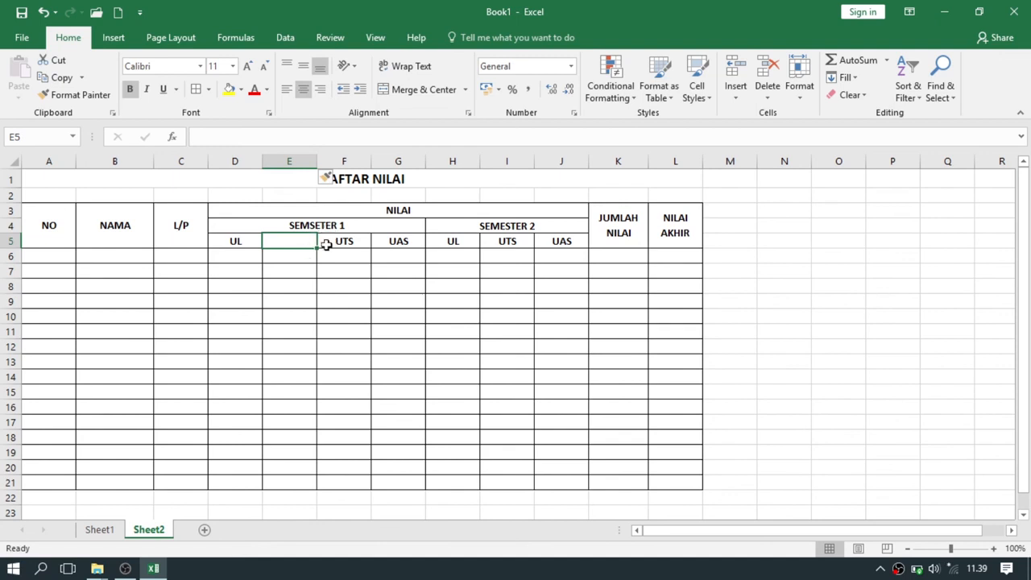
Undo the column insertion and deselect the table.
key(ctrl+z)
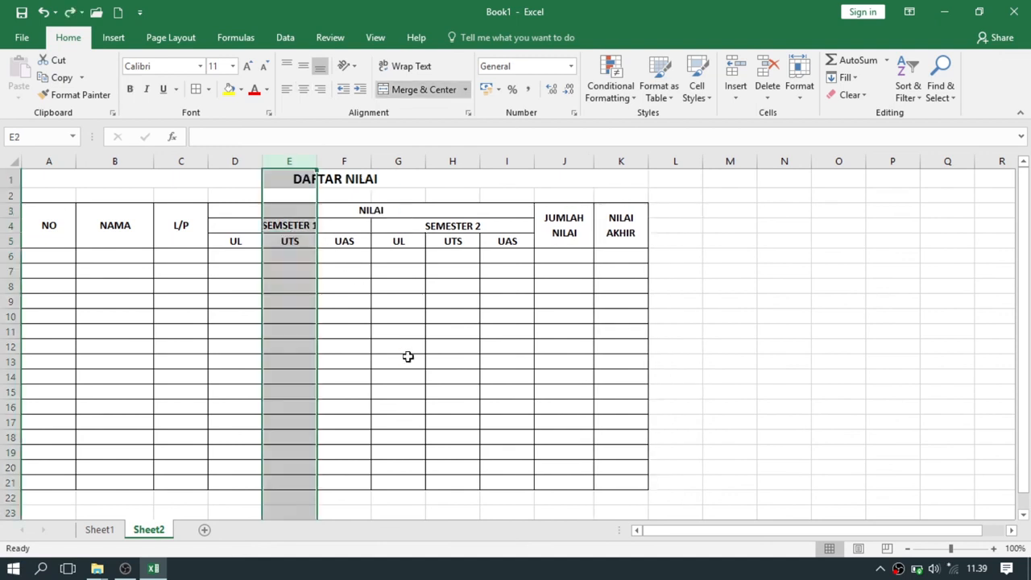
click(476, 302)
click(685, 303)
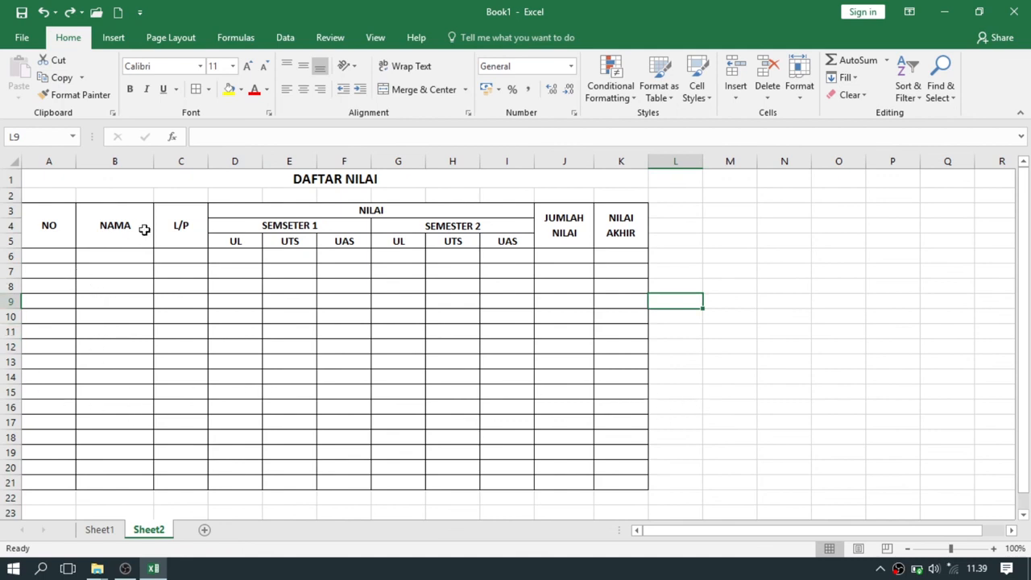
click(729, 348)
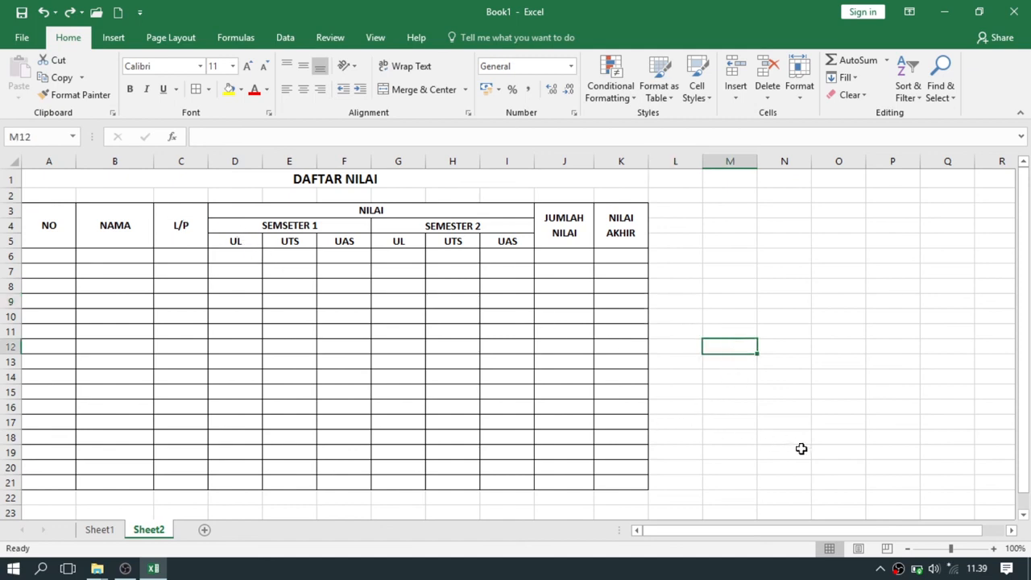